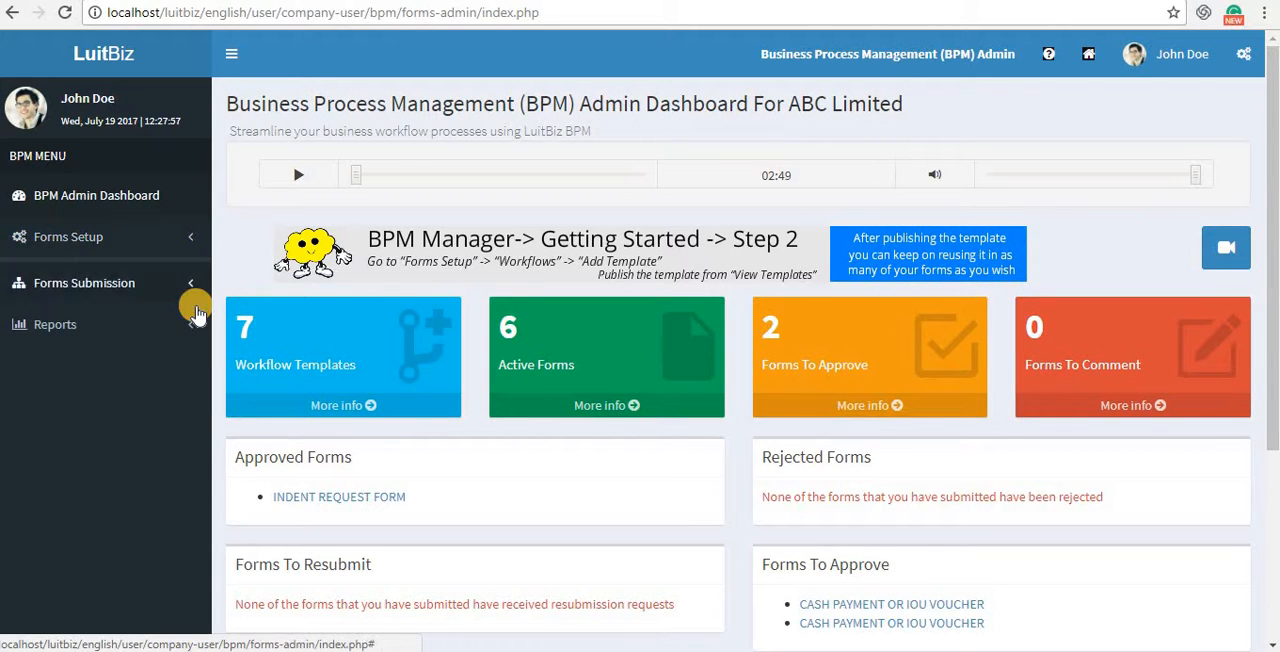
Navigate Forms Setup > Forms > Add A Form to reach the empty Add Custom Form page.
left_click(190, 240)
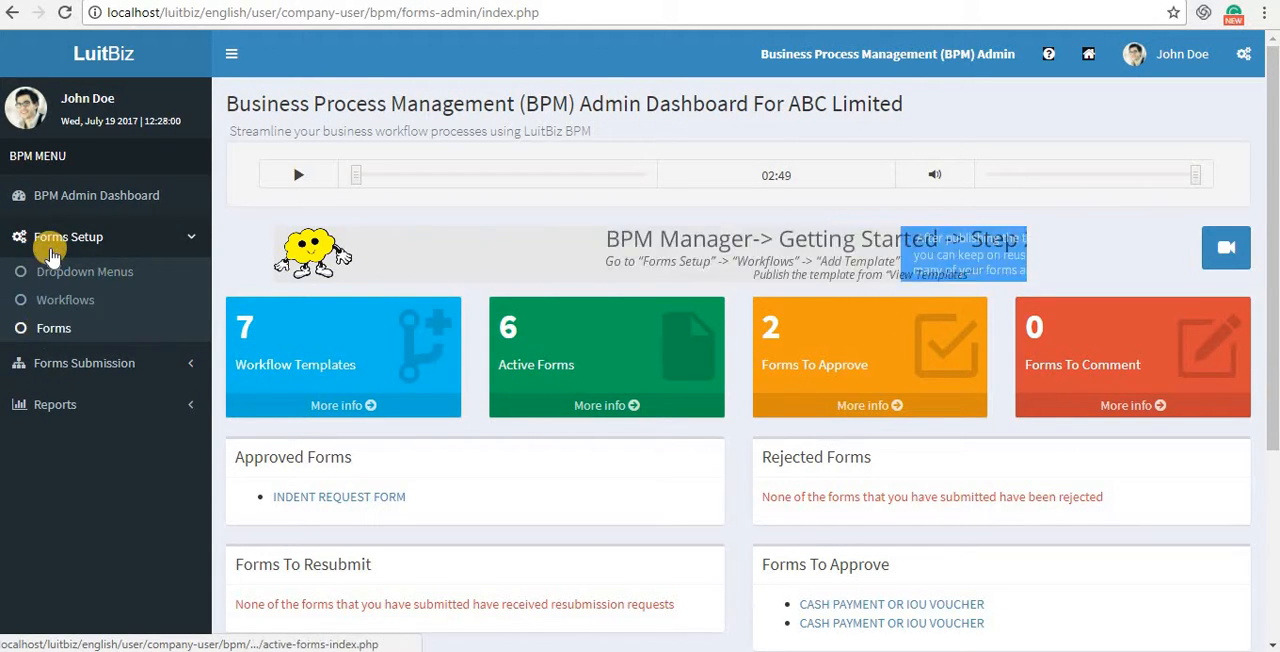
left_click(55, 328)
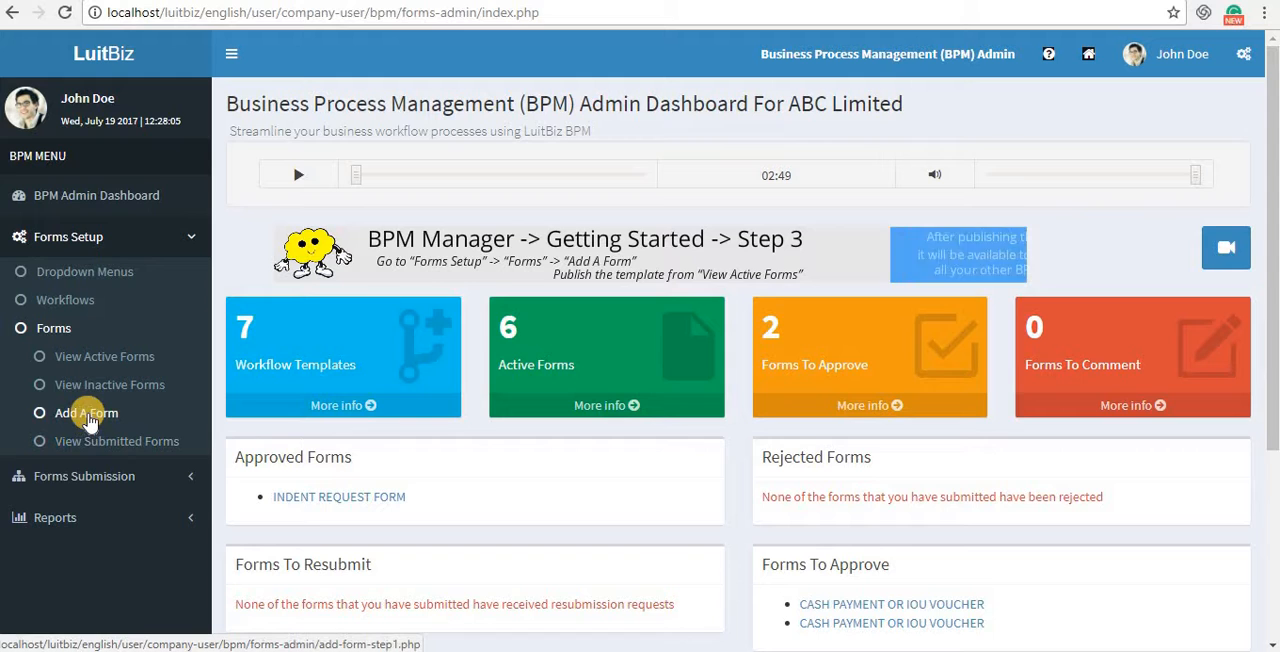
left_click(88, 414)
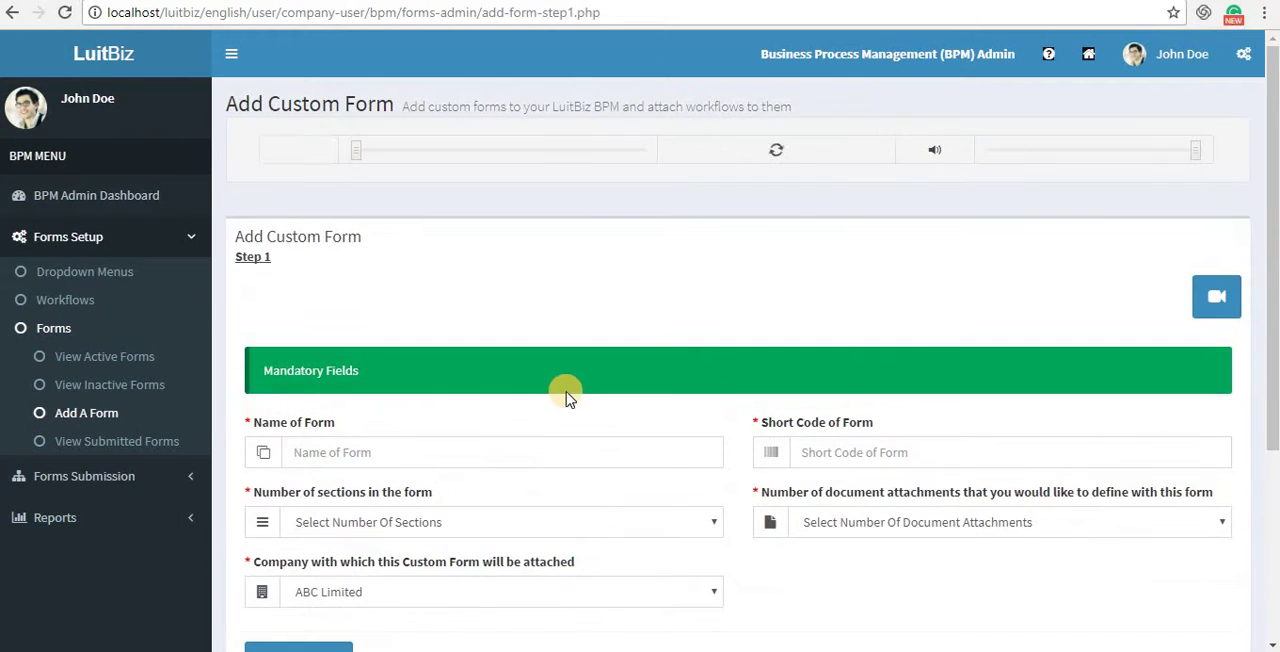
scroll(572, 398, "down", 3)
Name the form Leave Application Form, short code LEAAPP, with 2 sections and 1 document attachment.
left_click(330, 358)
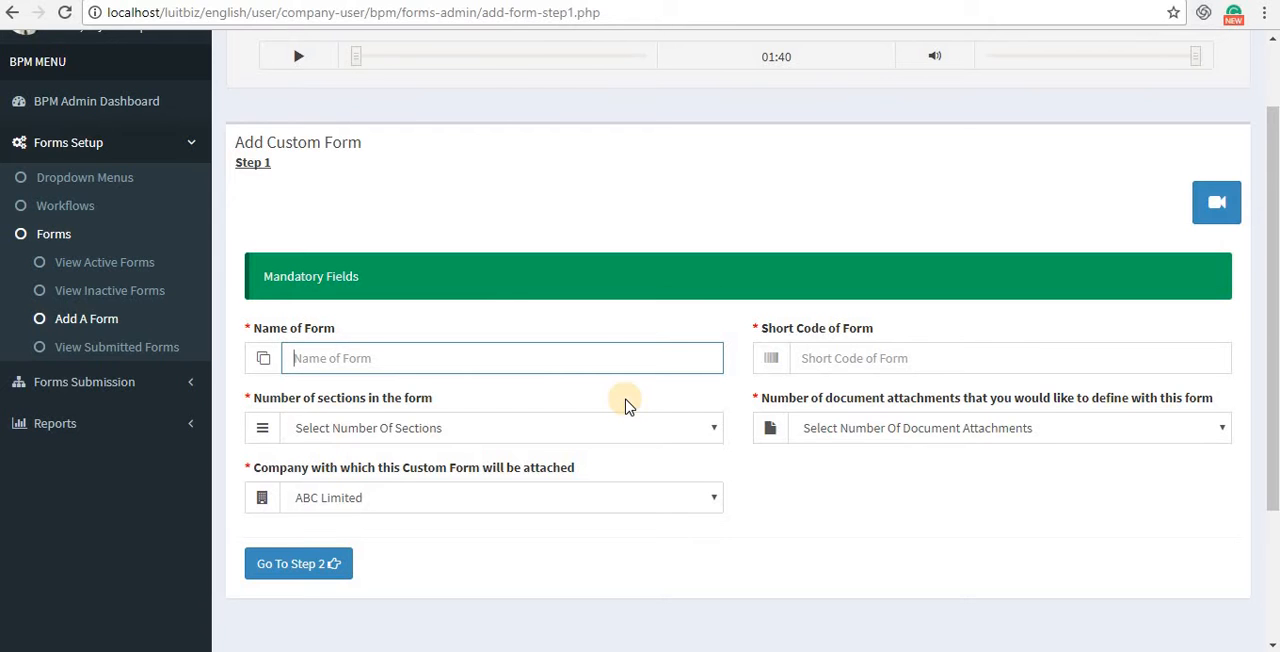
type("Leave A")
type("pplicati")
type("on For")
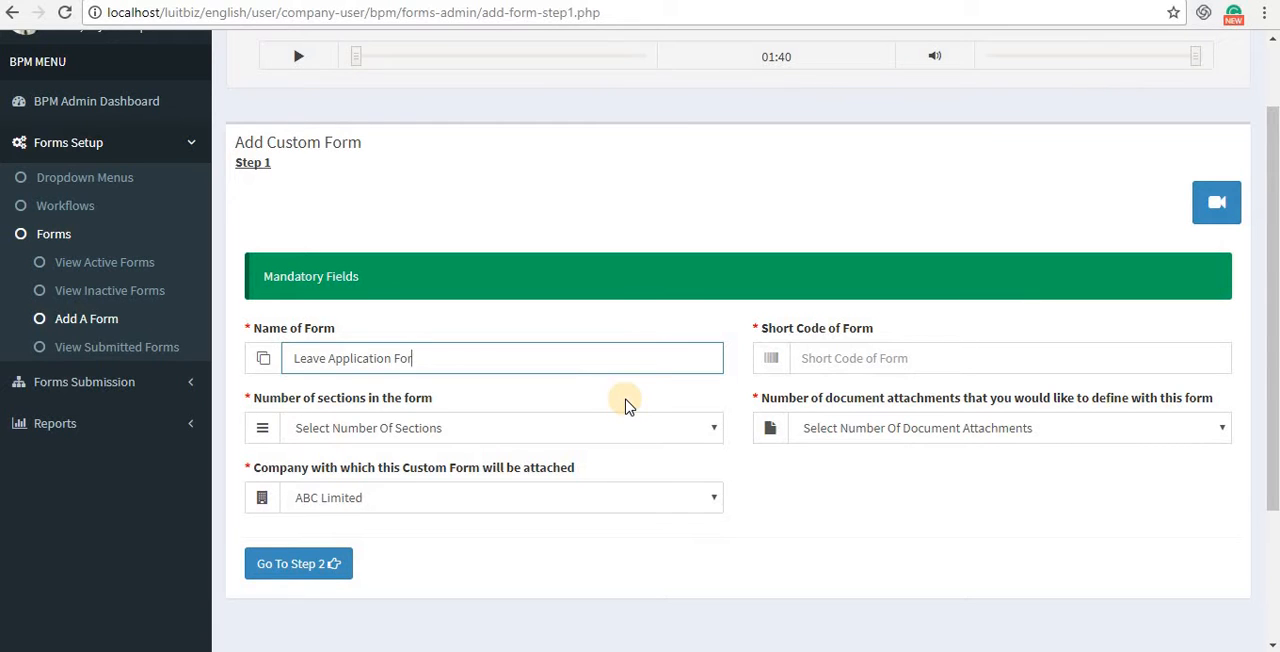
type("m")
left_click(831, 360)
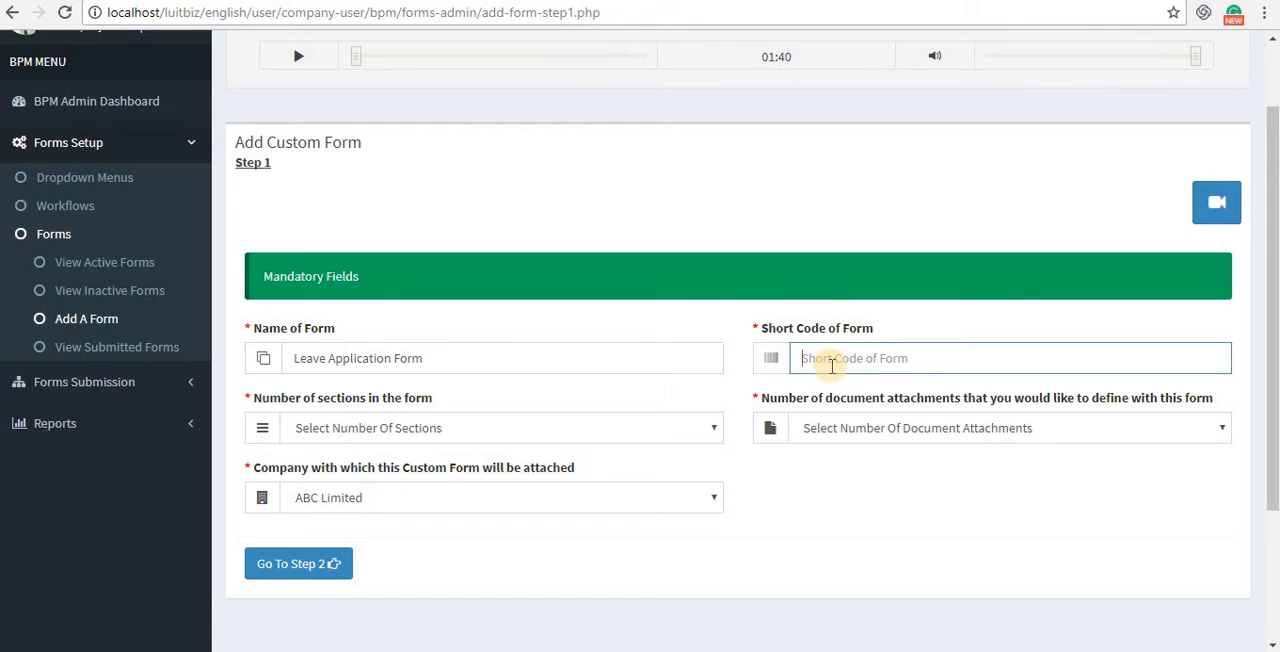
type("LEAAPP")
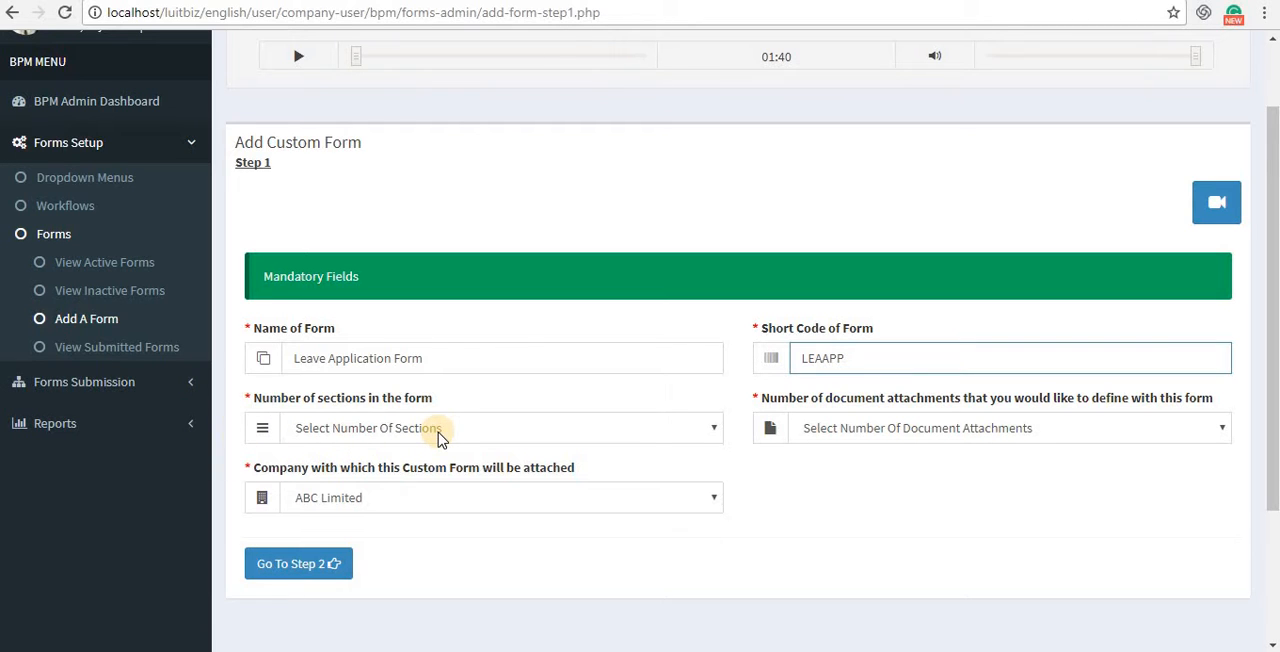
left_click(714, 428)
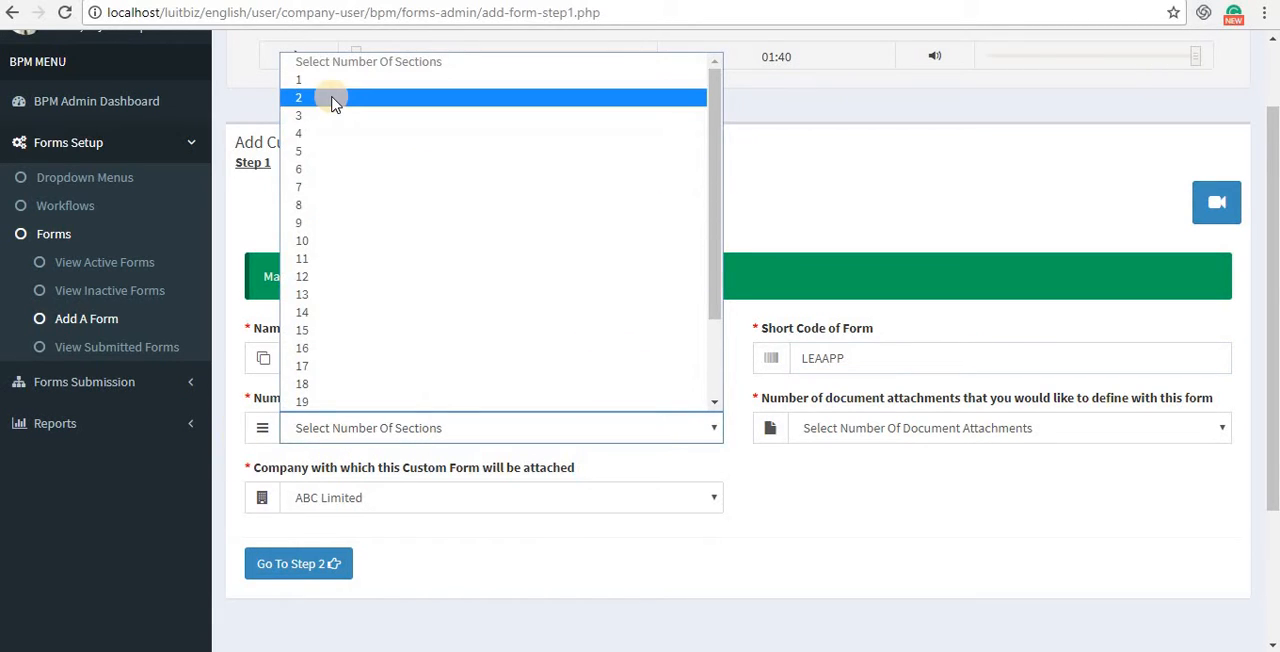
left_click(334, 98)
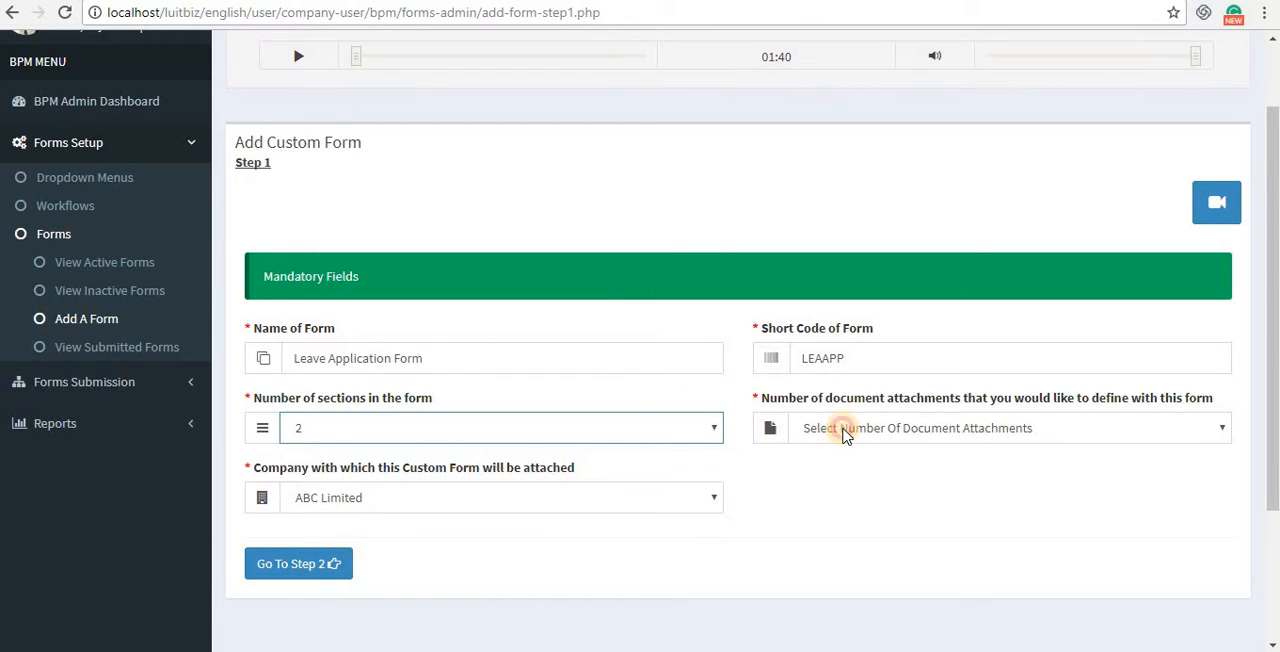
left_click(845, 432)
left_click(800, 98)
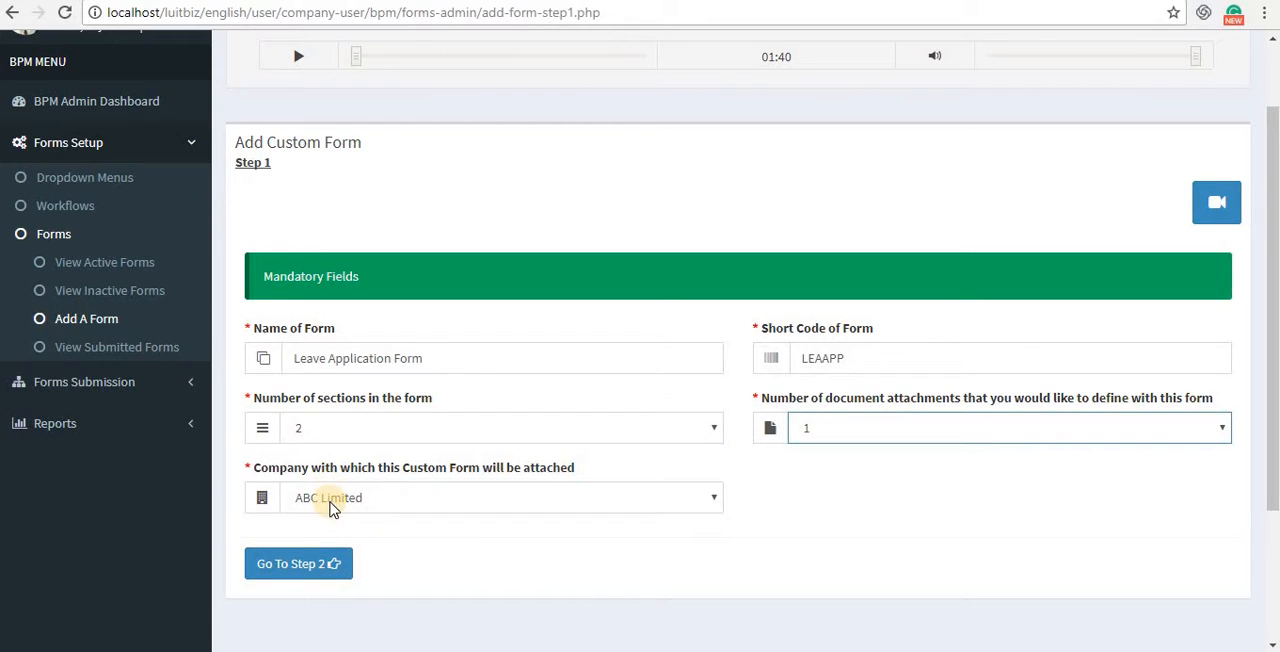
On Step 2, name Document 1 Proof Of Absence with upload not mandatory.
left_click(300, 563)
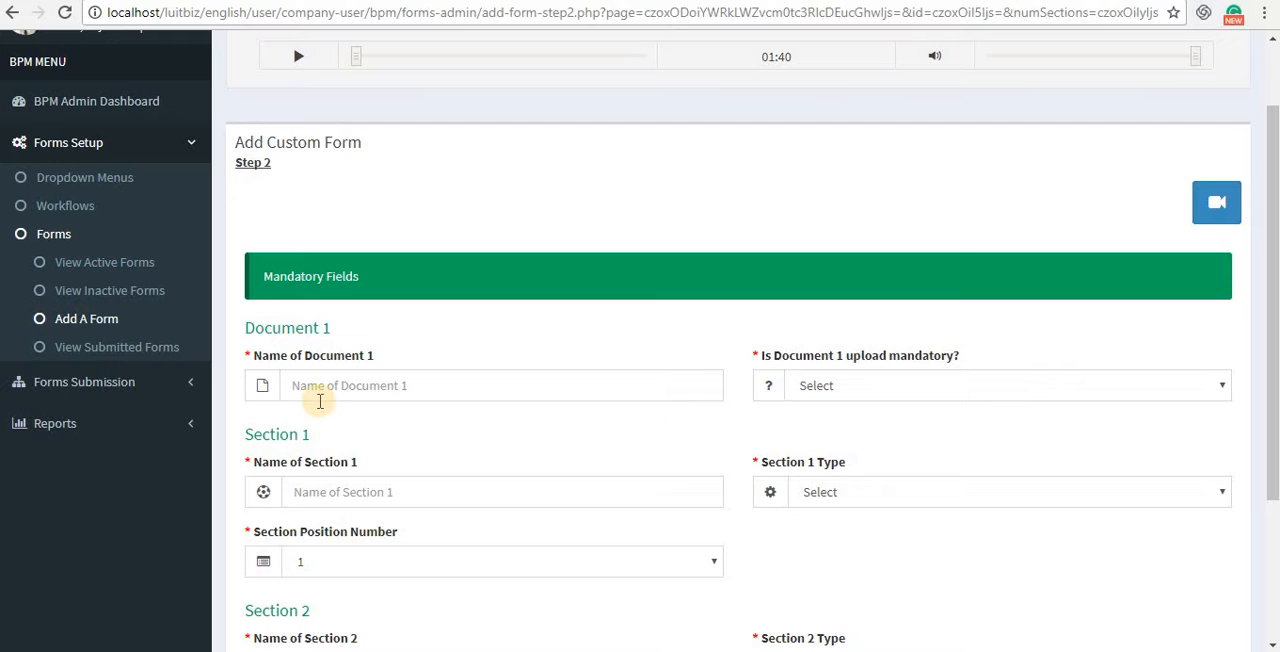
left_click(300, 385)
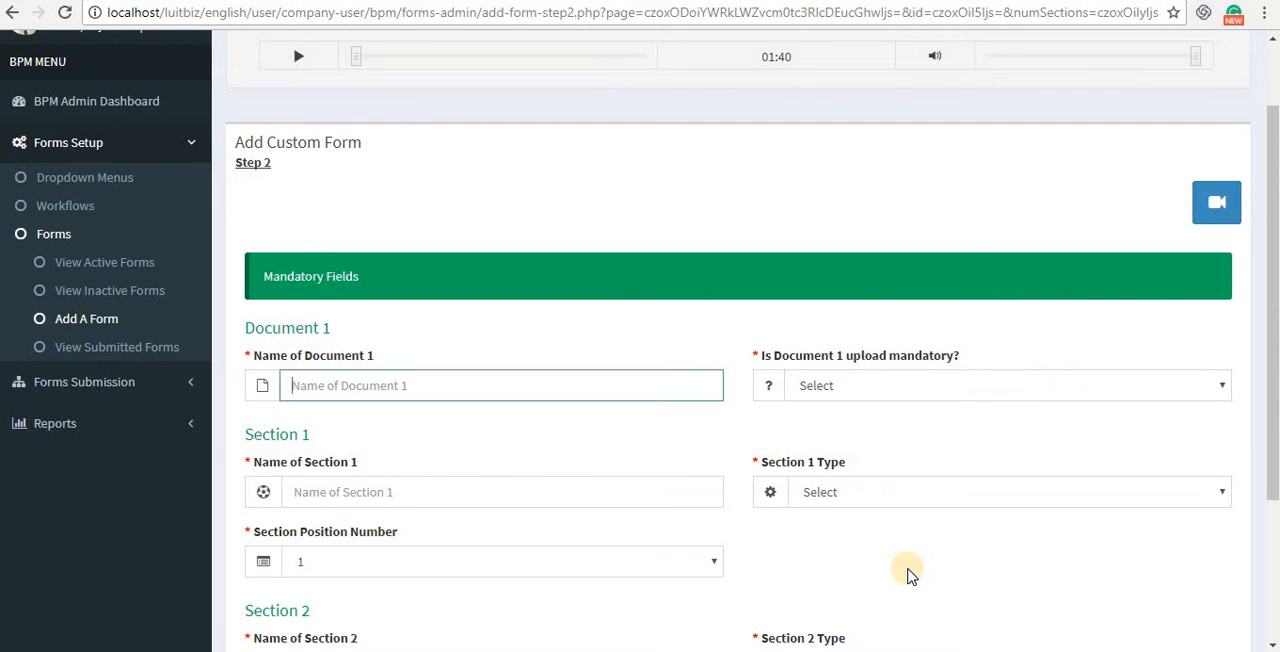
type("Pr")
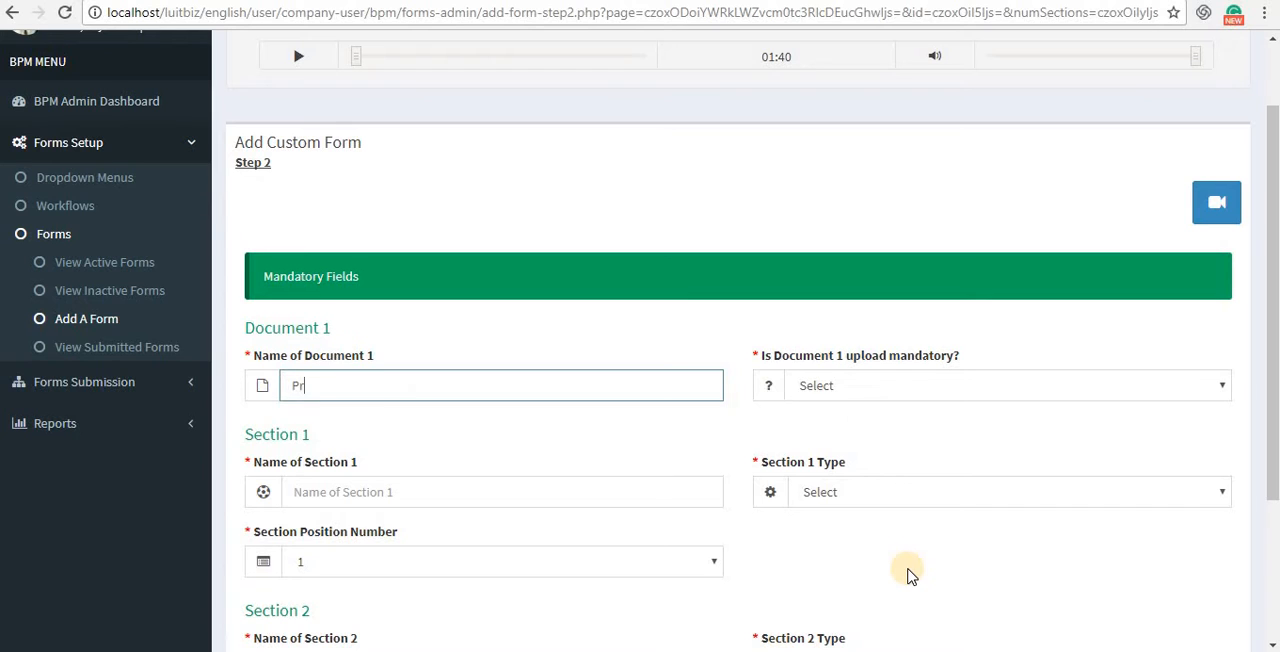
type("oof Of ")
type("Absenc")
type("e")
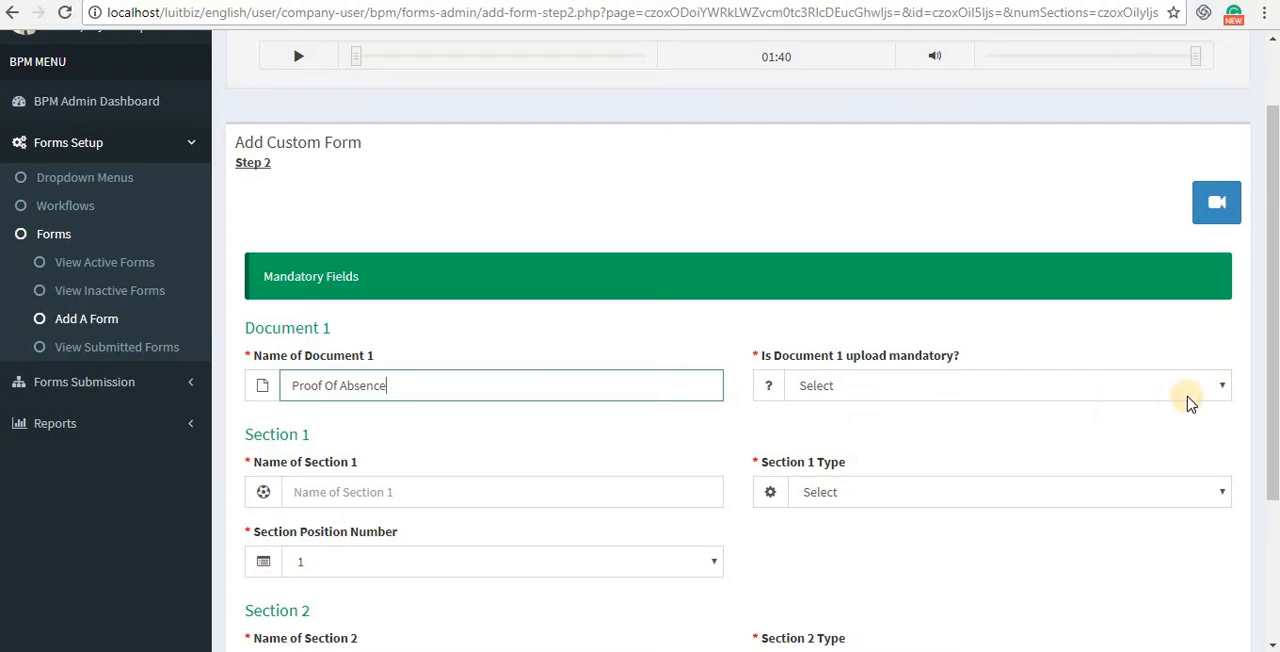
left_click(1222, 386)
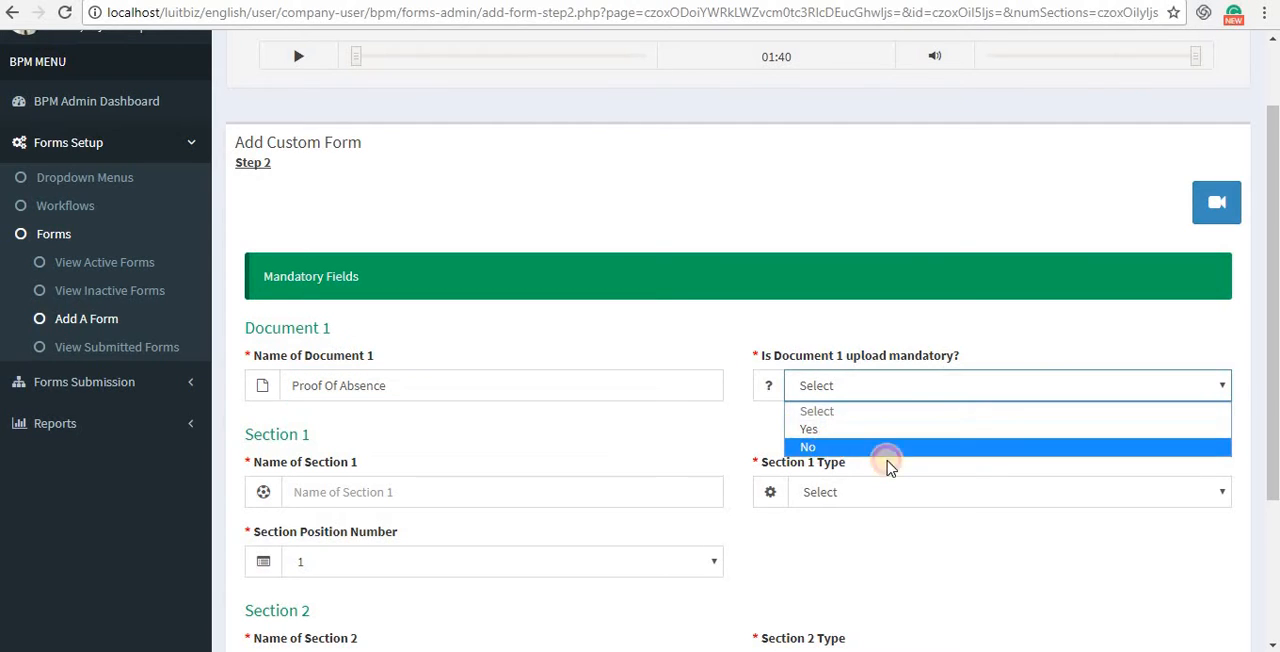
left_click(887, 447)
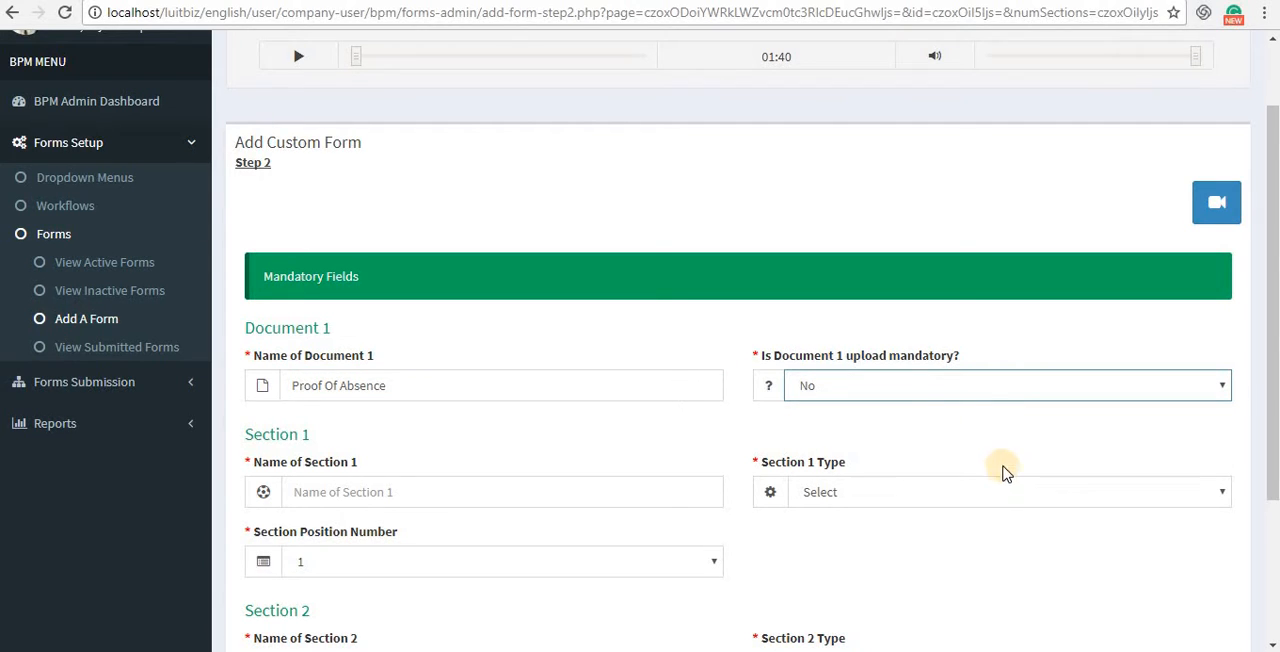
scroll(643, 468, "down", 2)
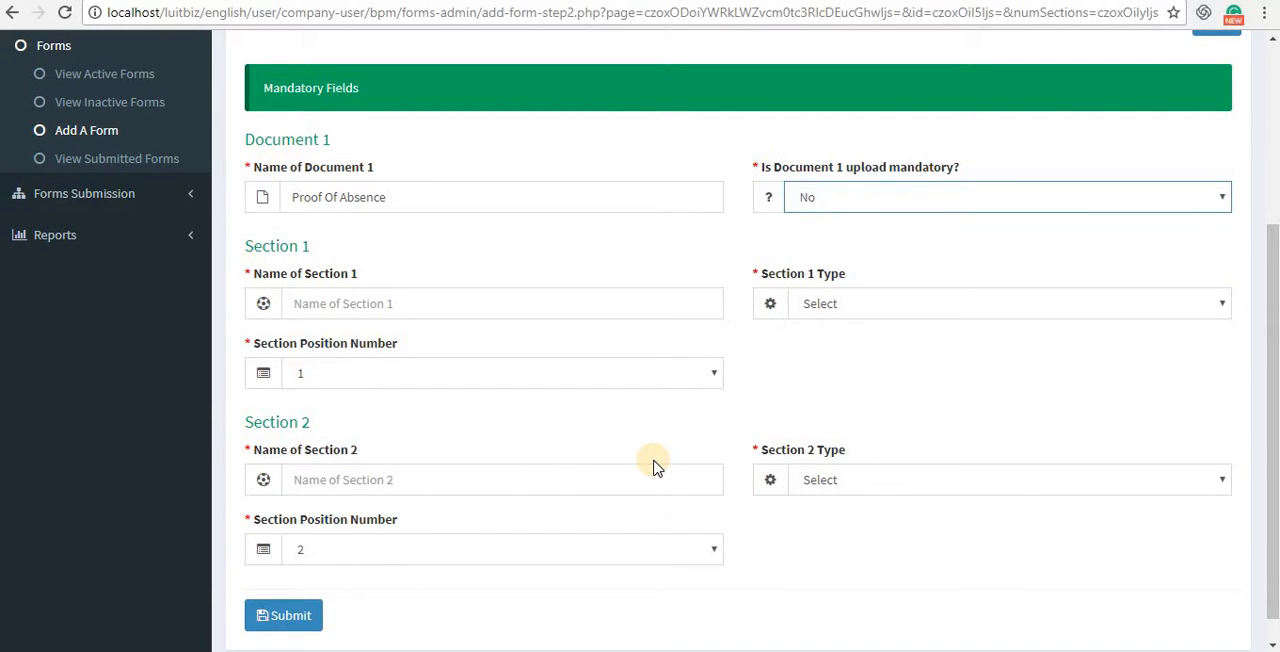
Name Section 1 General Information and Section 2 Leave Details.
left_click(310, 304)
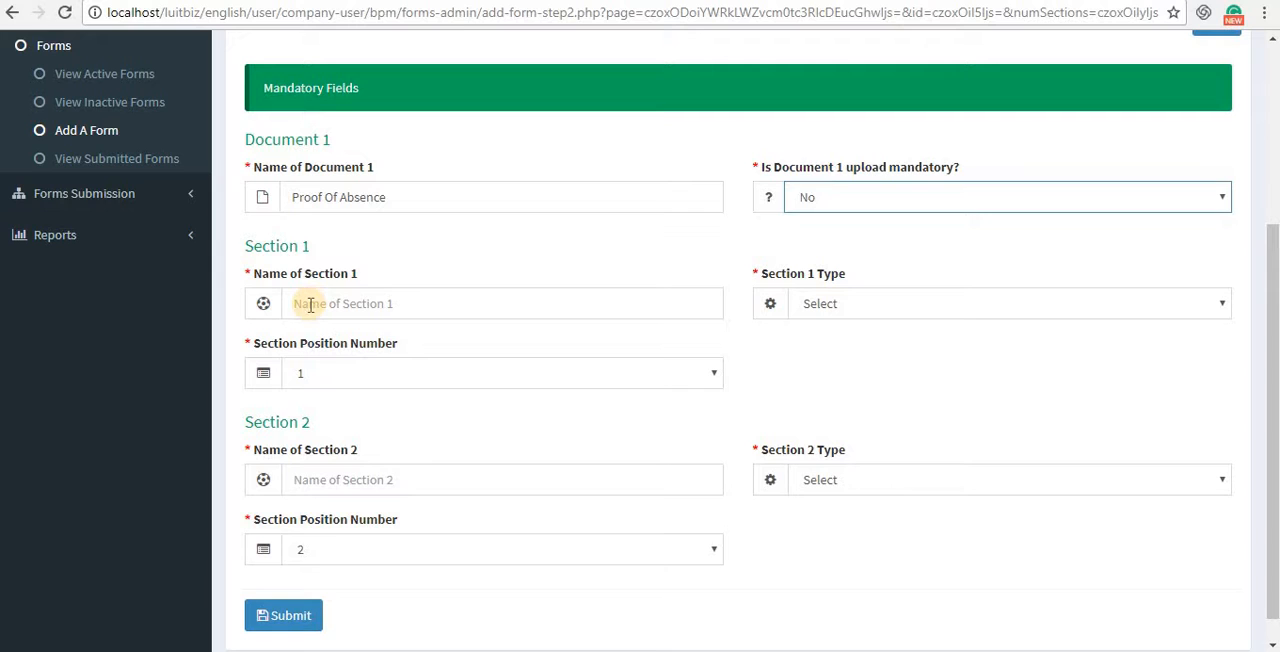
left_click(310, 304)
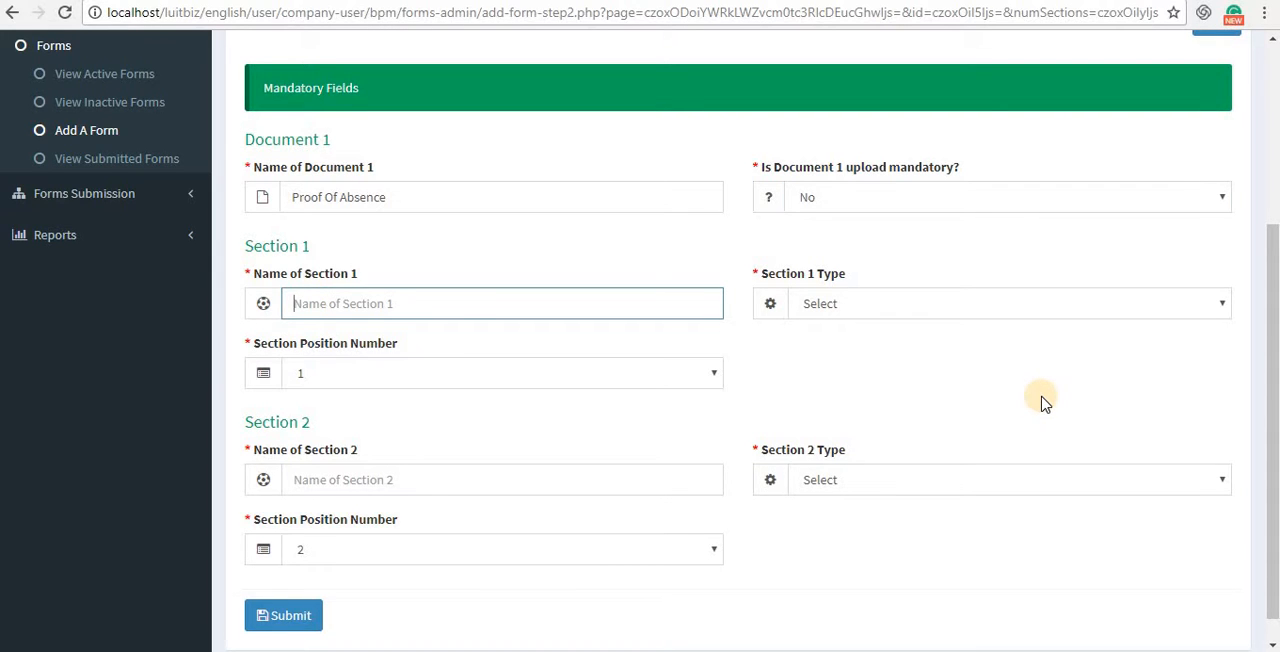
type("Gene")
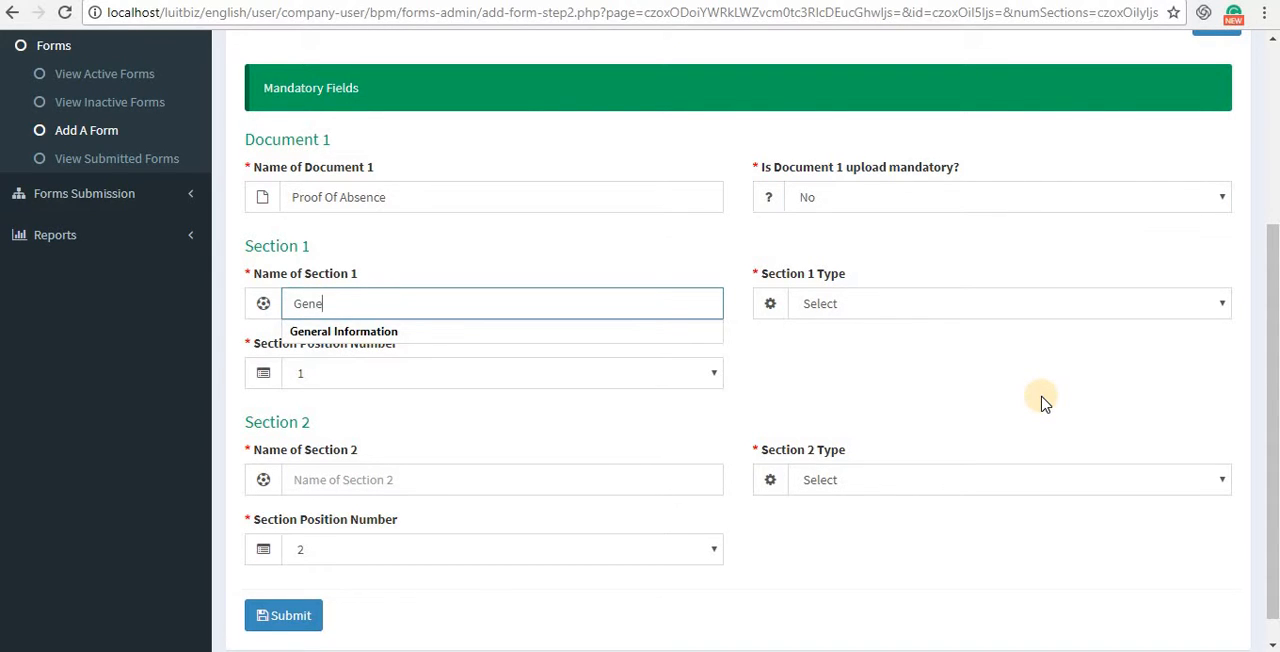
left_click(425, 330)
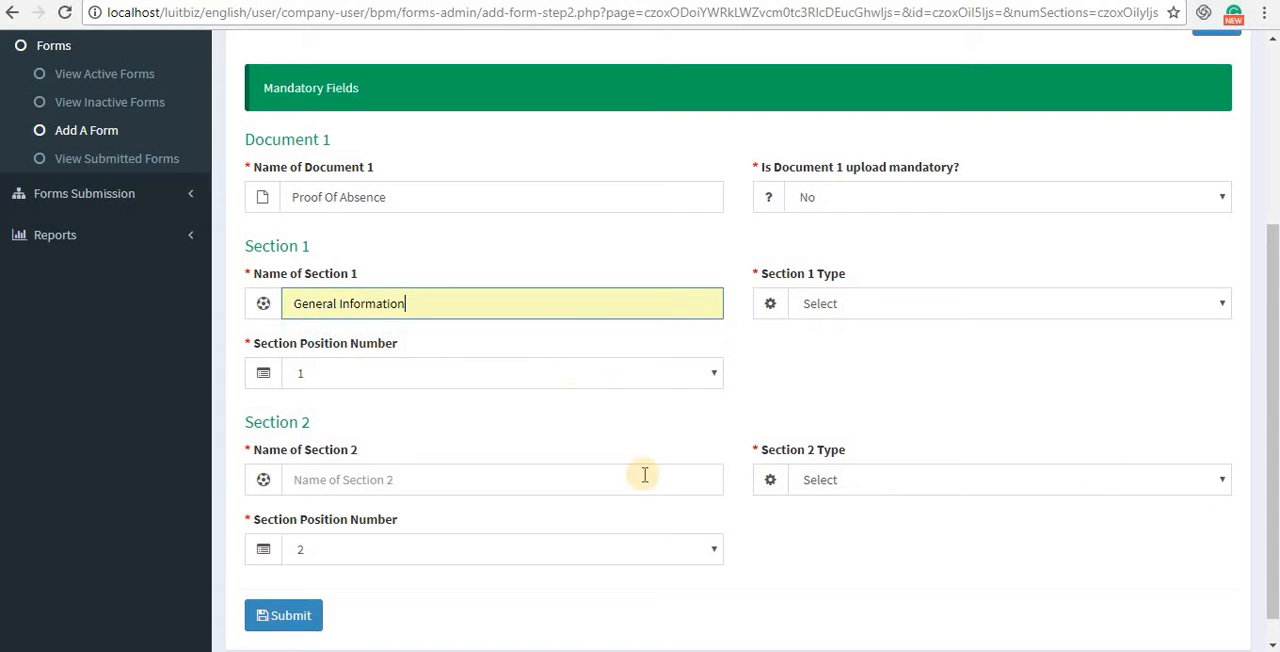
left_click(310, 479)
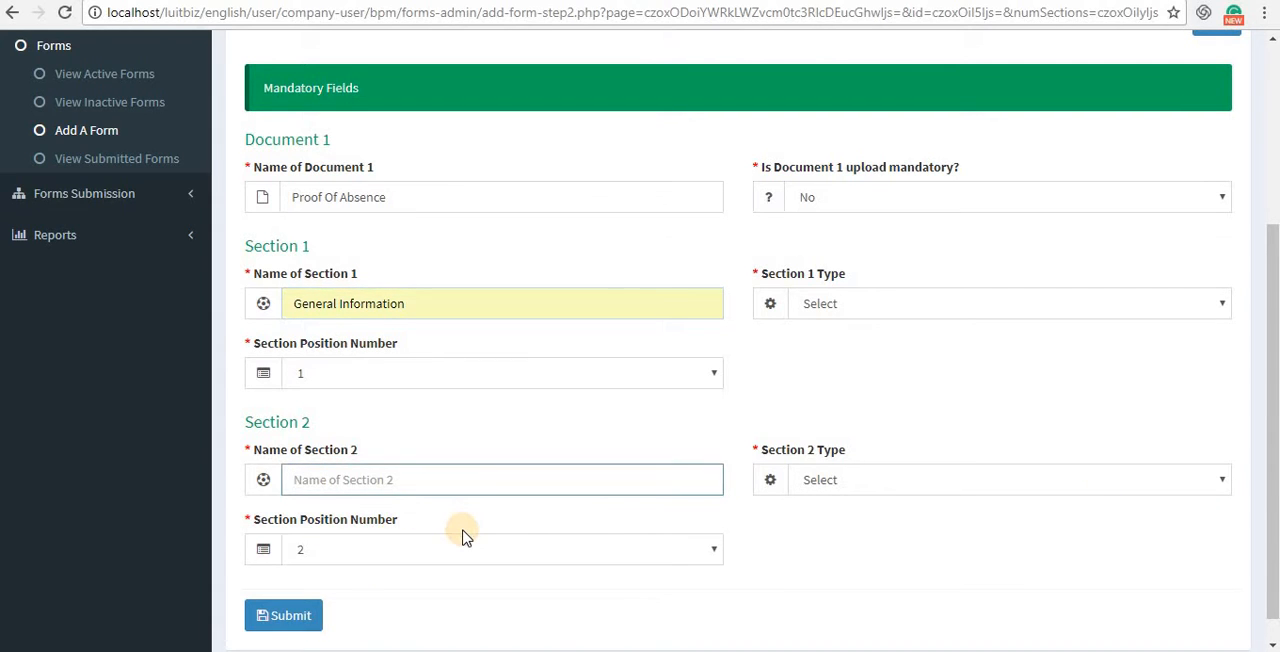
type("Leave")
type(" Details")
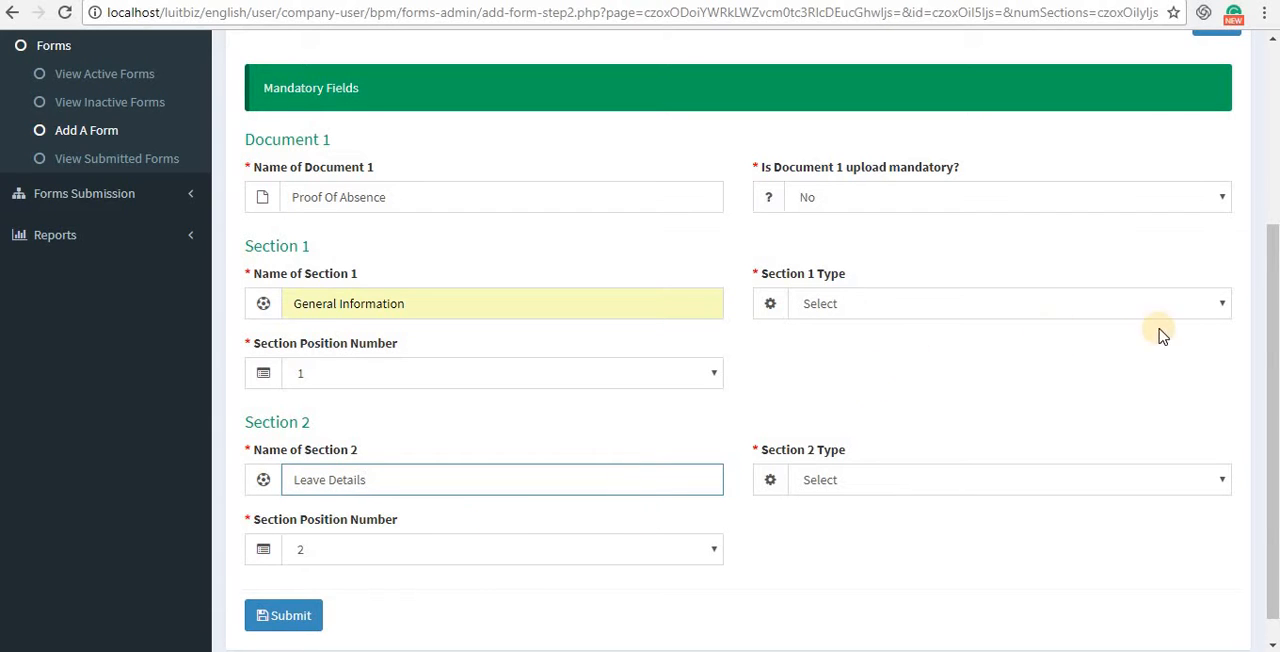
Make Section 1 Sequential and Section 2 Tabular.
left_click(1220, 304)
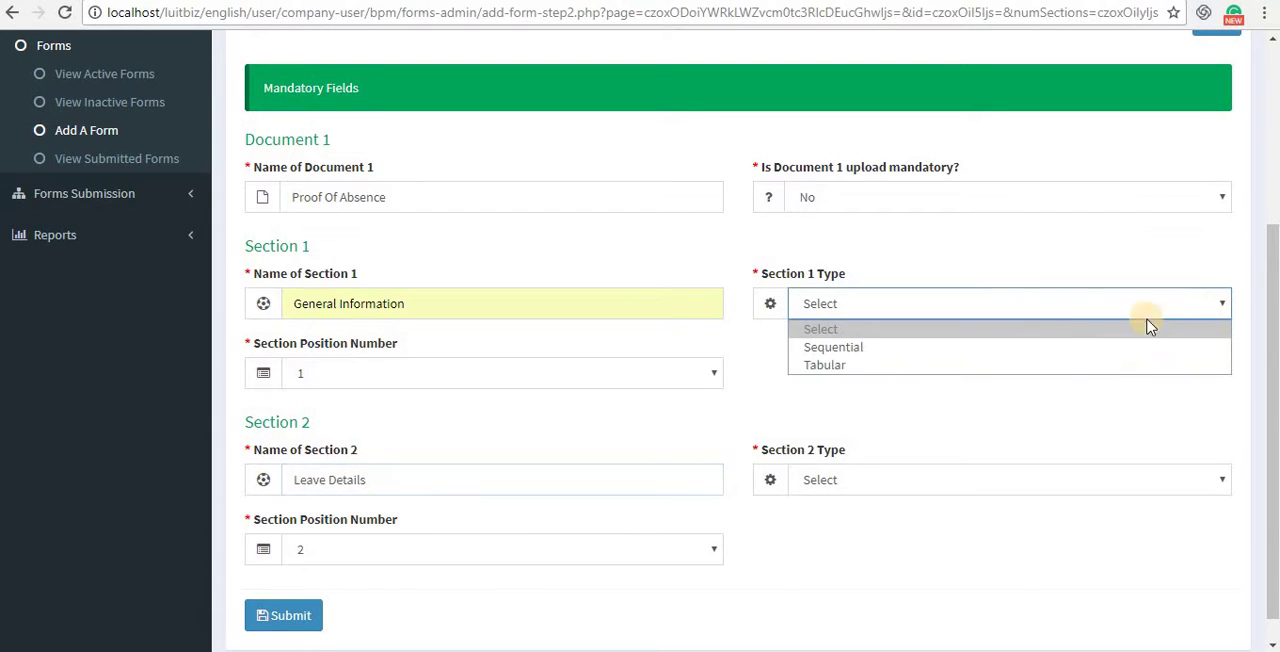
left_click(870, 348)
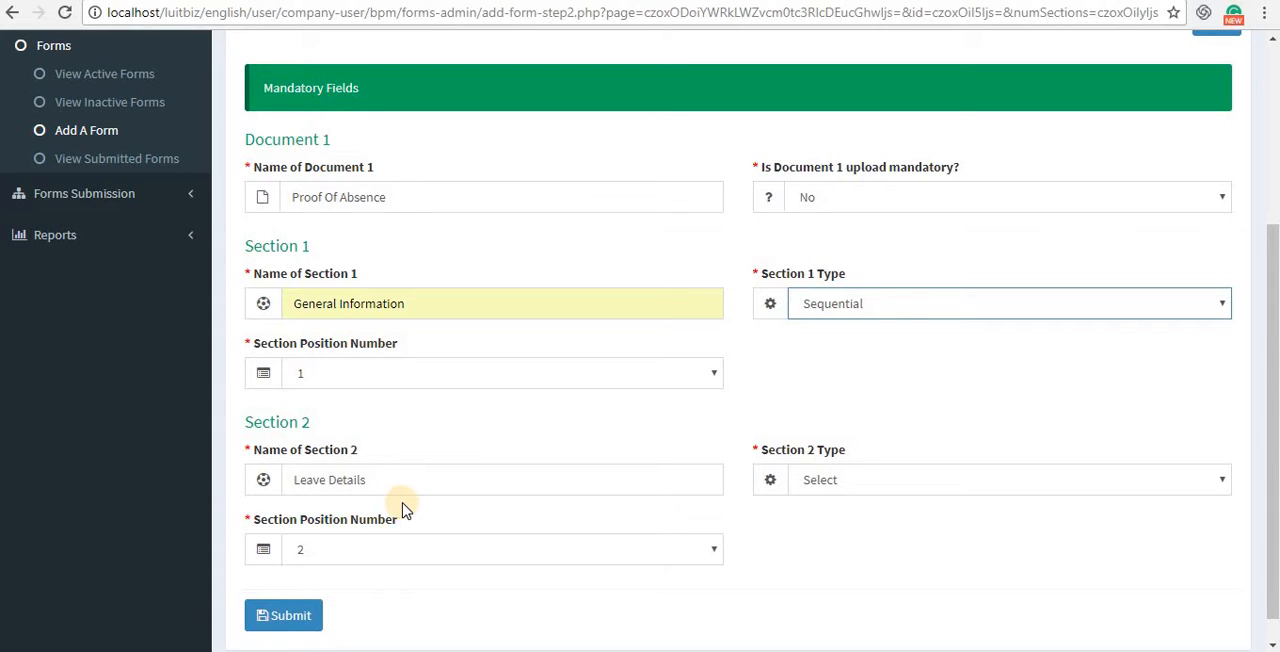
left_click(908, 490)
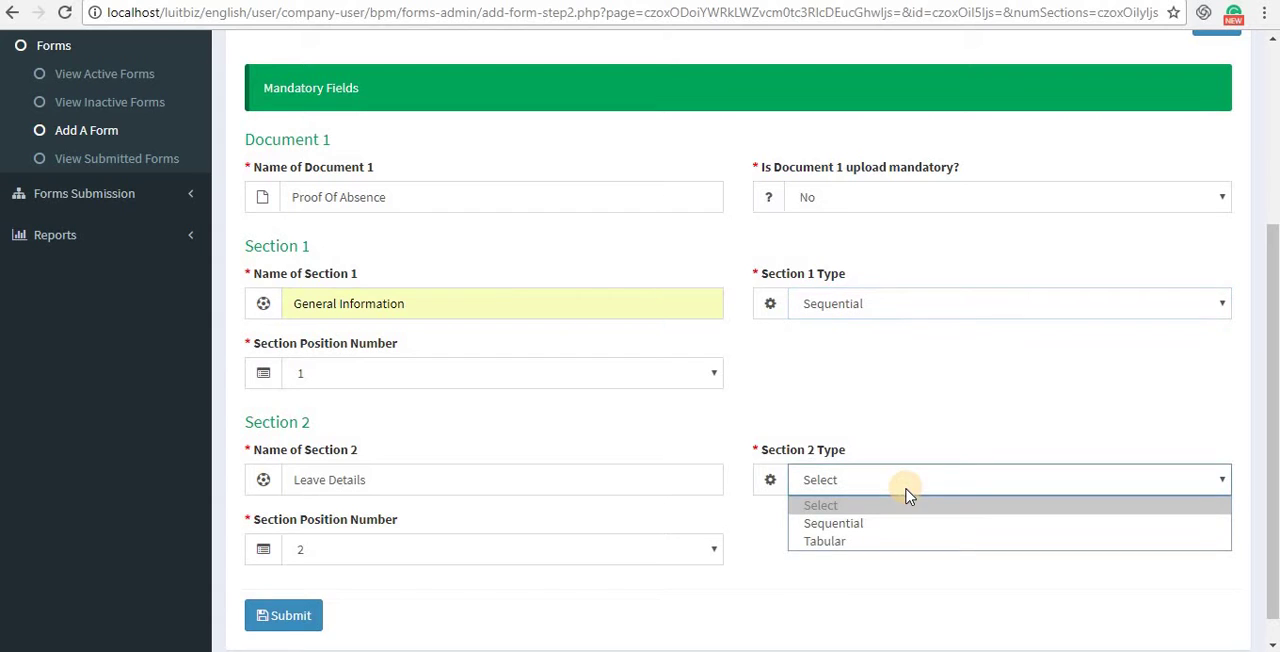
left_click(876, 543)
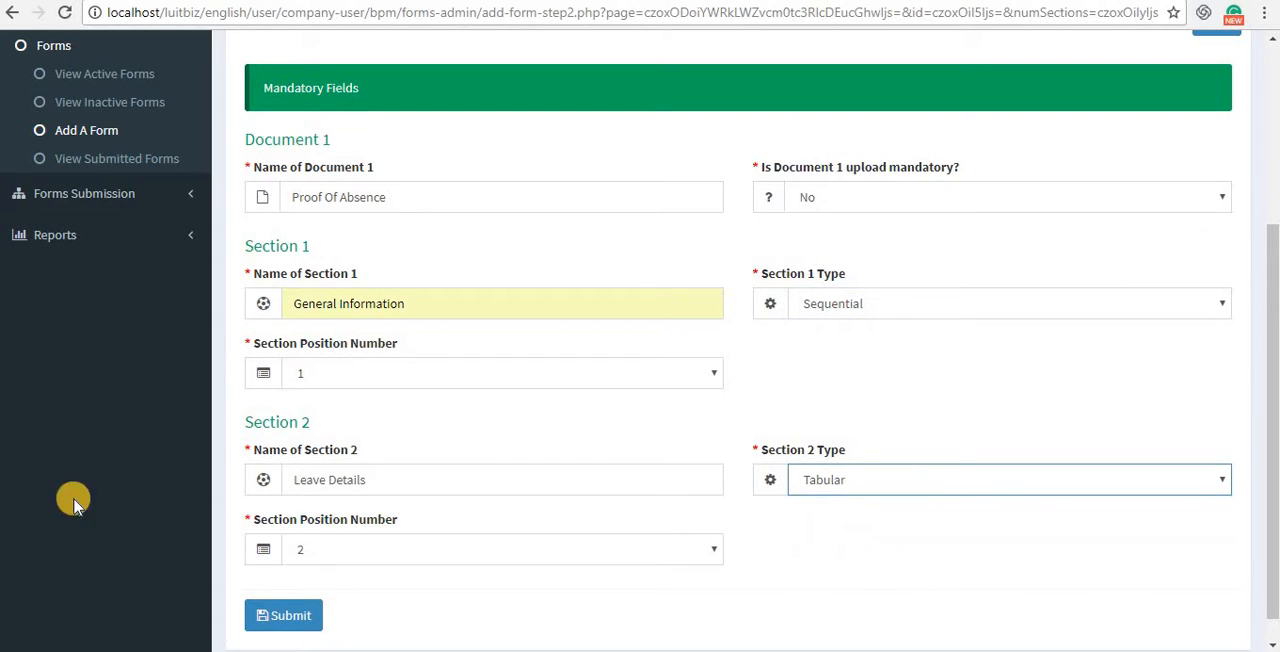
Submit the sections and give General Information two fields.
left_click(290, 618)
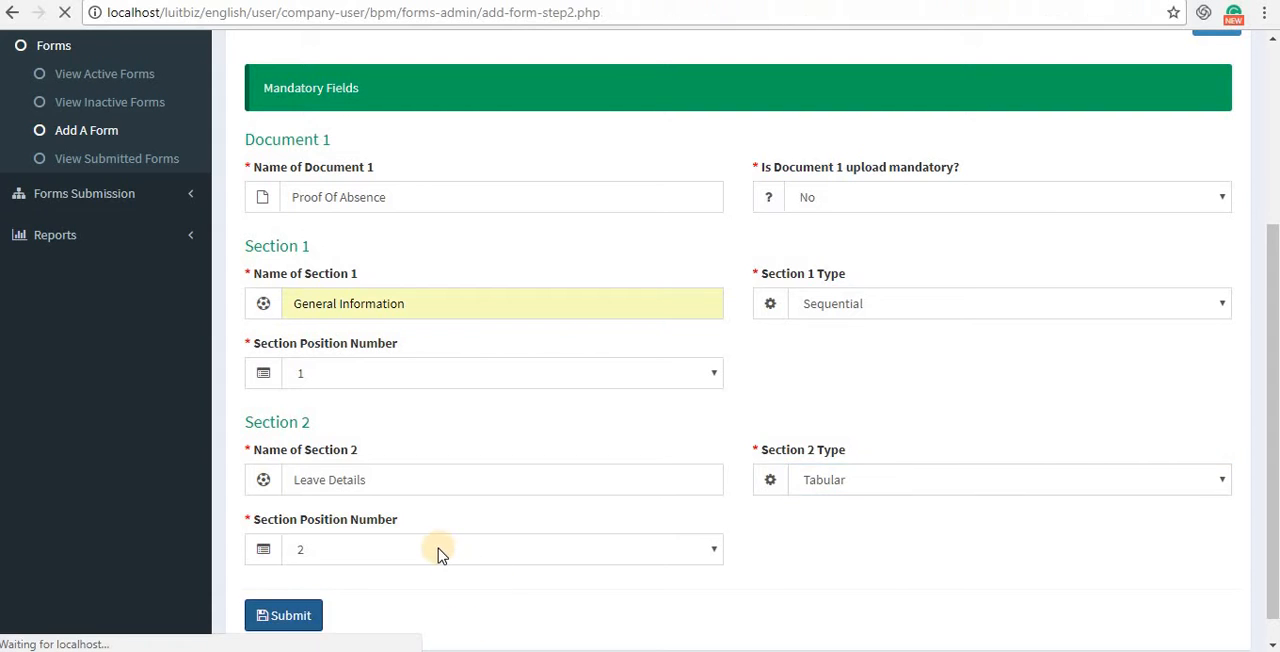
scroll(490, 505, "down", 3)
scroll(490, 505, "down", 2)
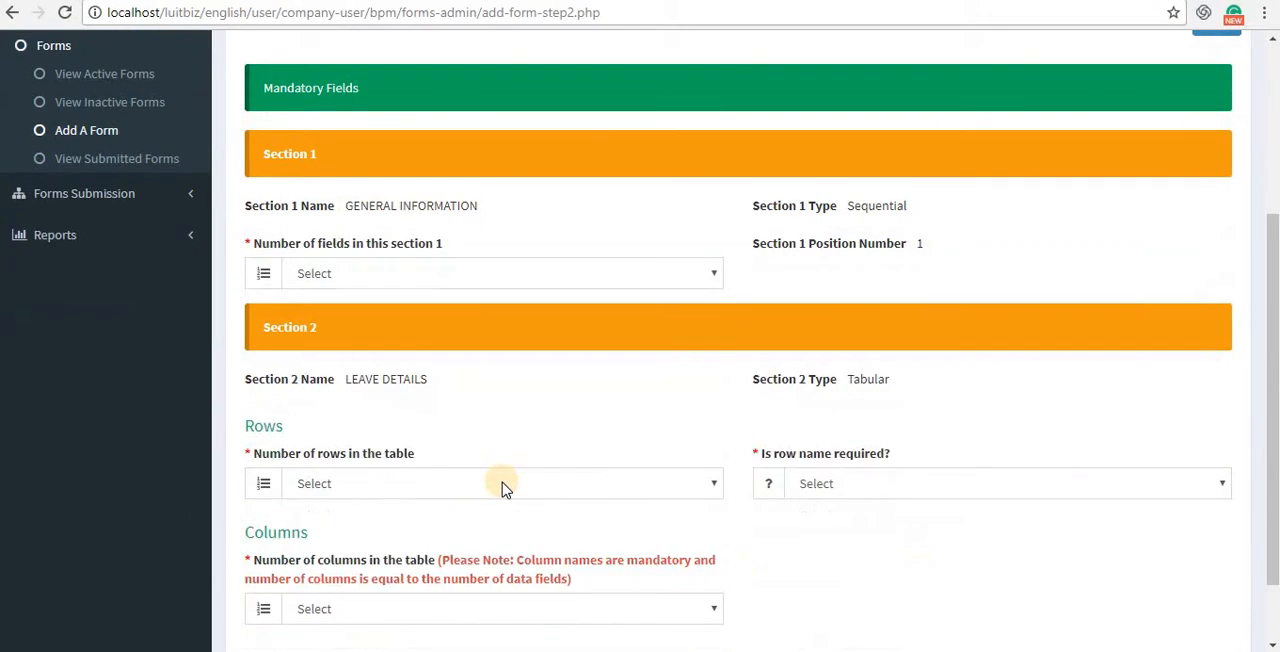
scroll(490, 505, "down", 2)
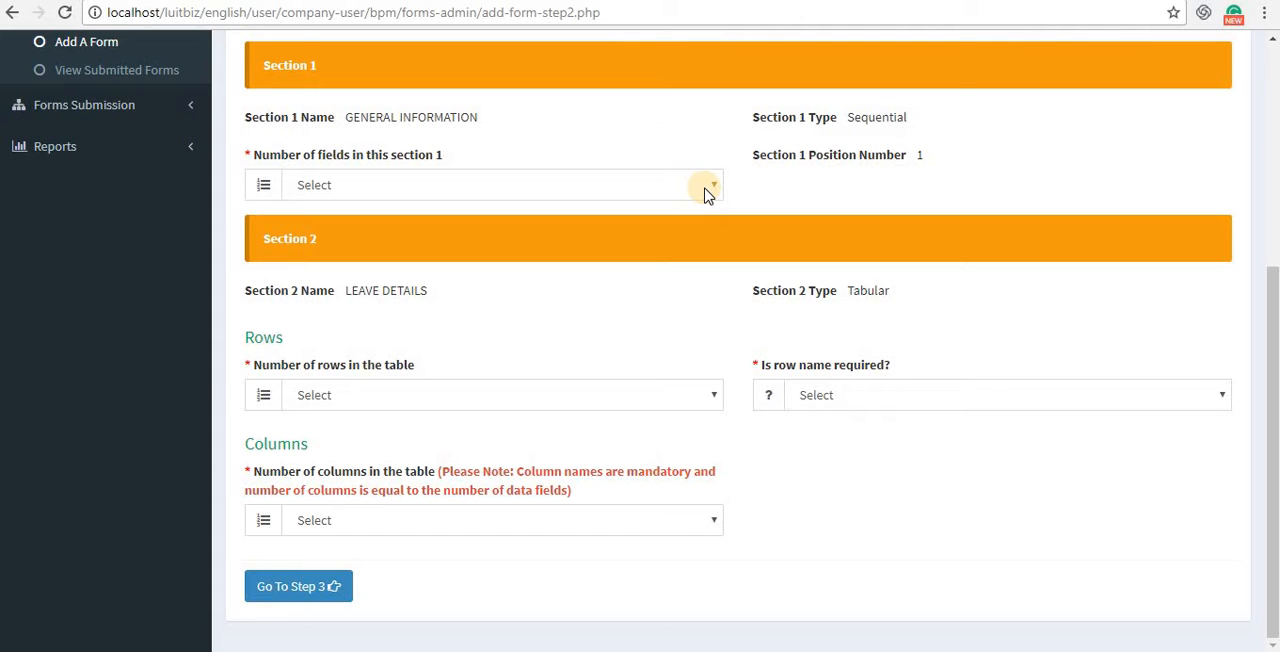
left_click(712, 186)
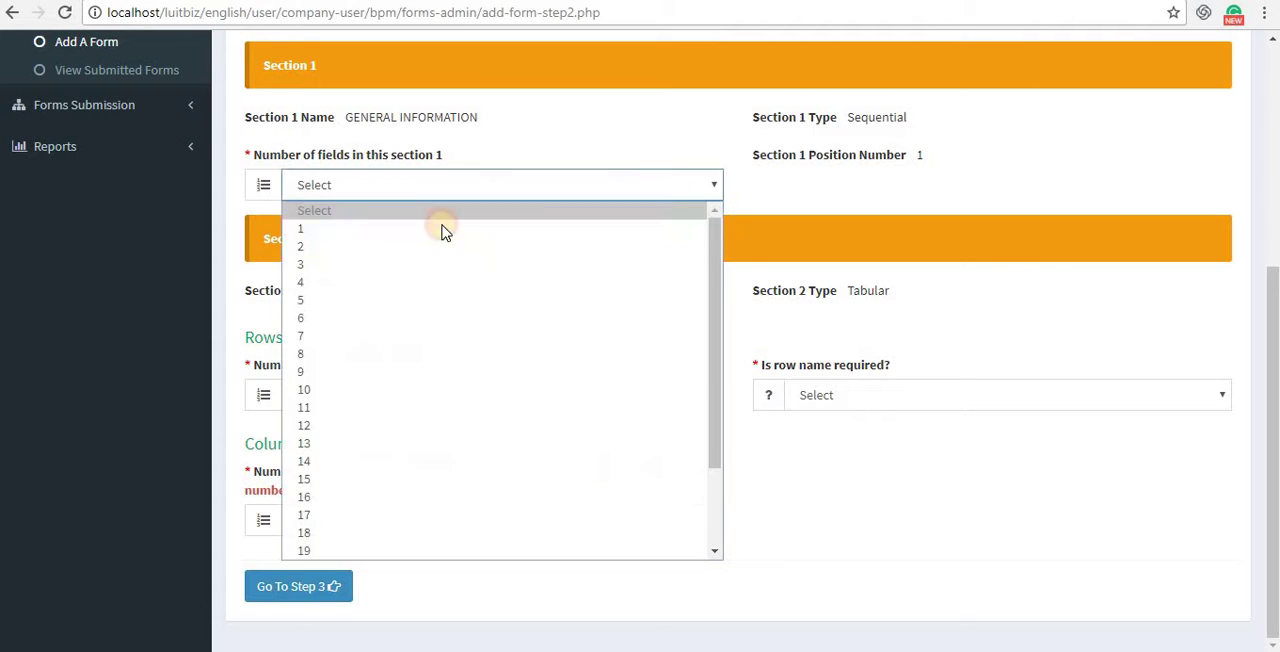
left_click(360, 245)
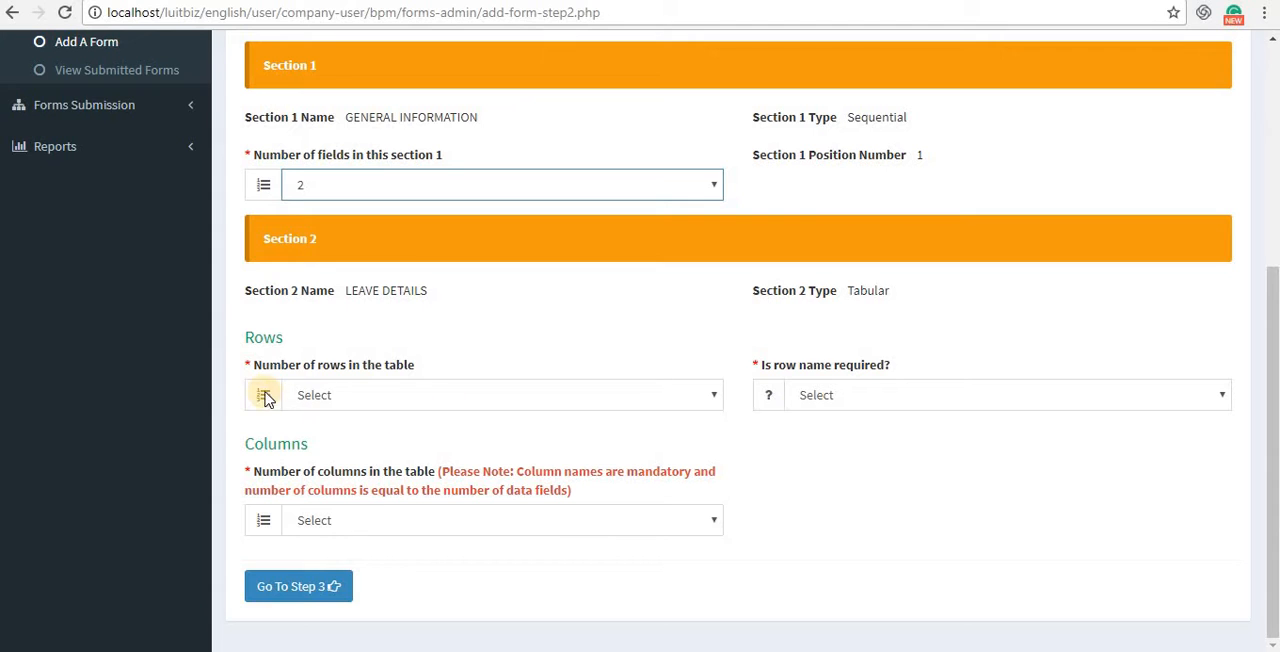
Give the Leave Details table two rows with required row names and two columns.
left_click(708, 395)
left_click(315, 65)
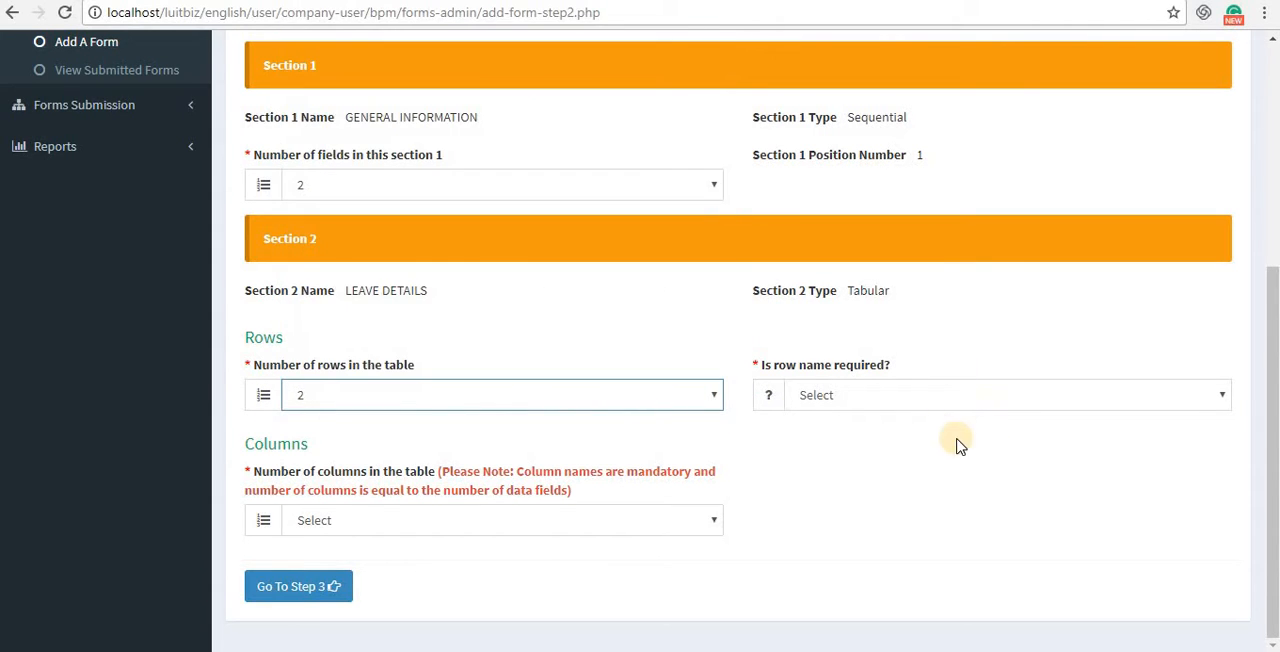
left_click(875, 400)
left_click(830, 432)
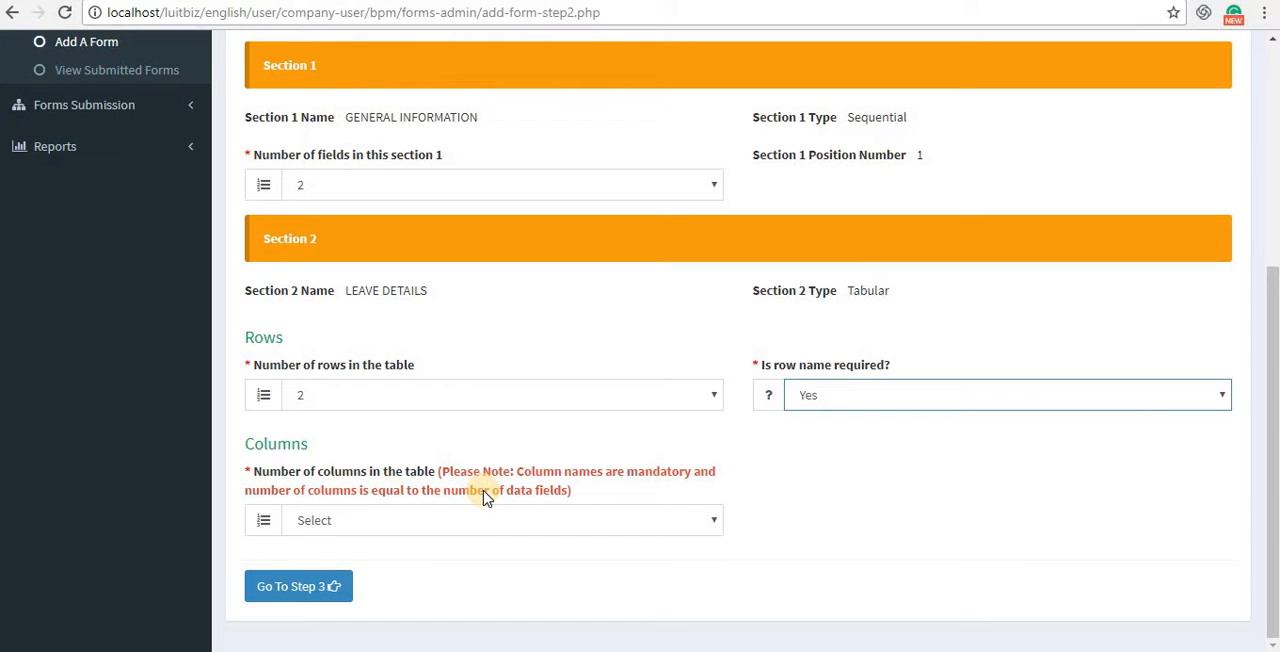
left_click(713, 522)
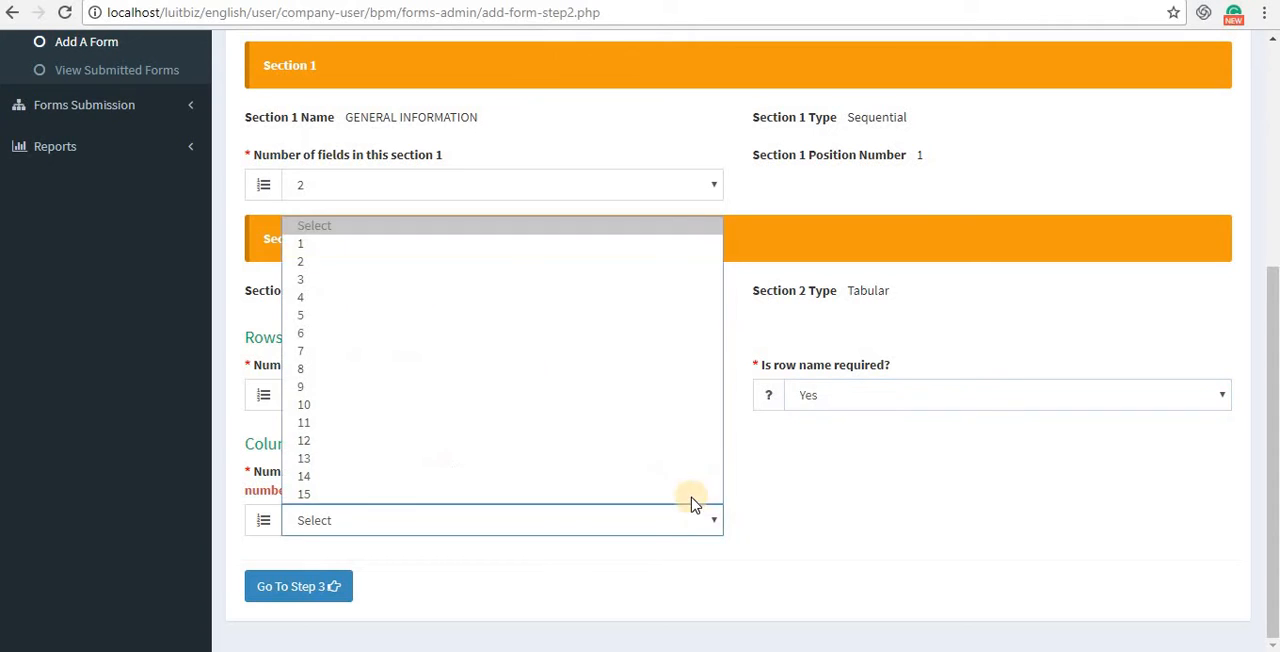
left_click(314, 262)
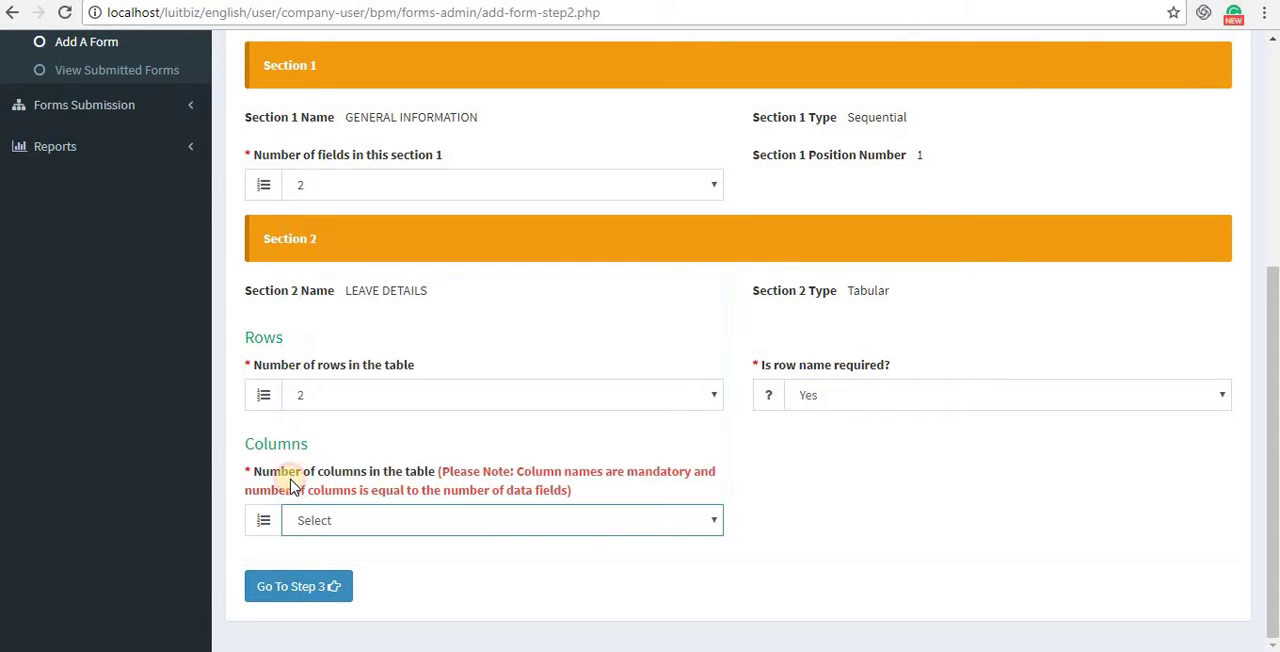
On Step 3, define Field 1 Leave Type Name as a mandatory Varchar field.
left_click(298, 586)
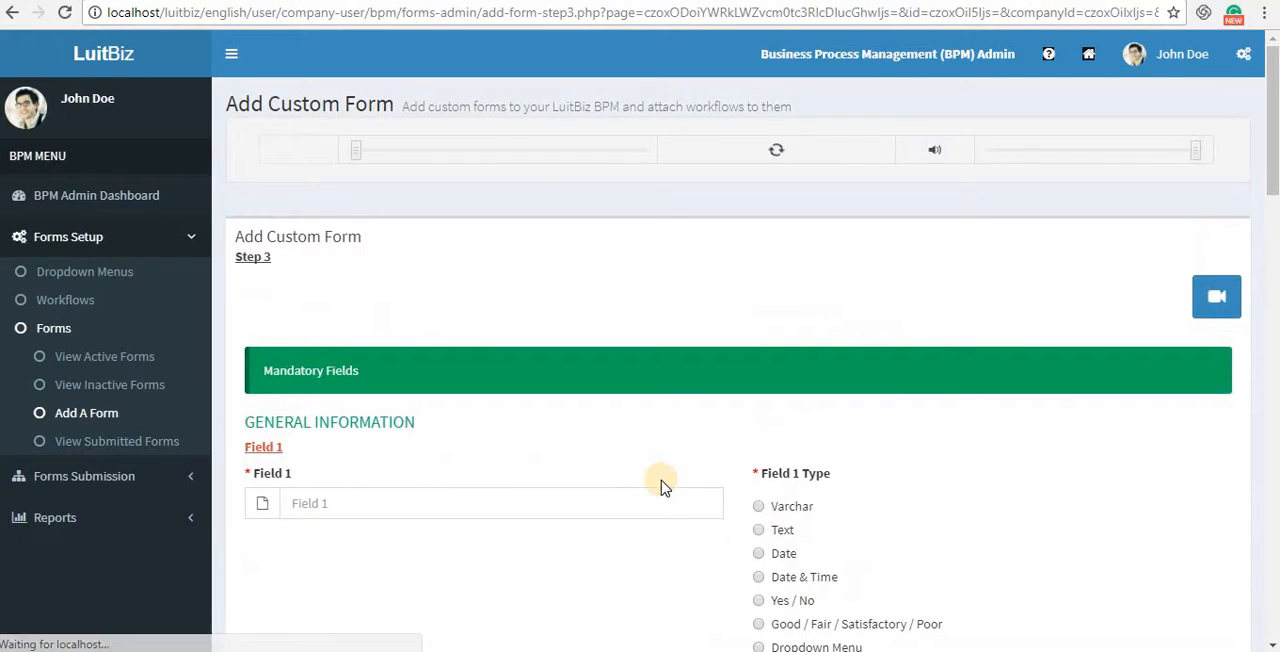
scroll(660, 475, "down", 3)
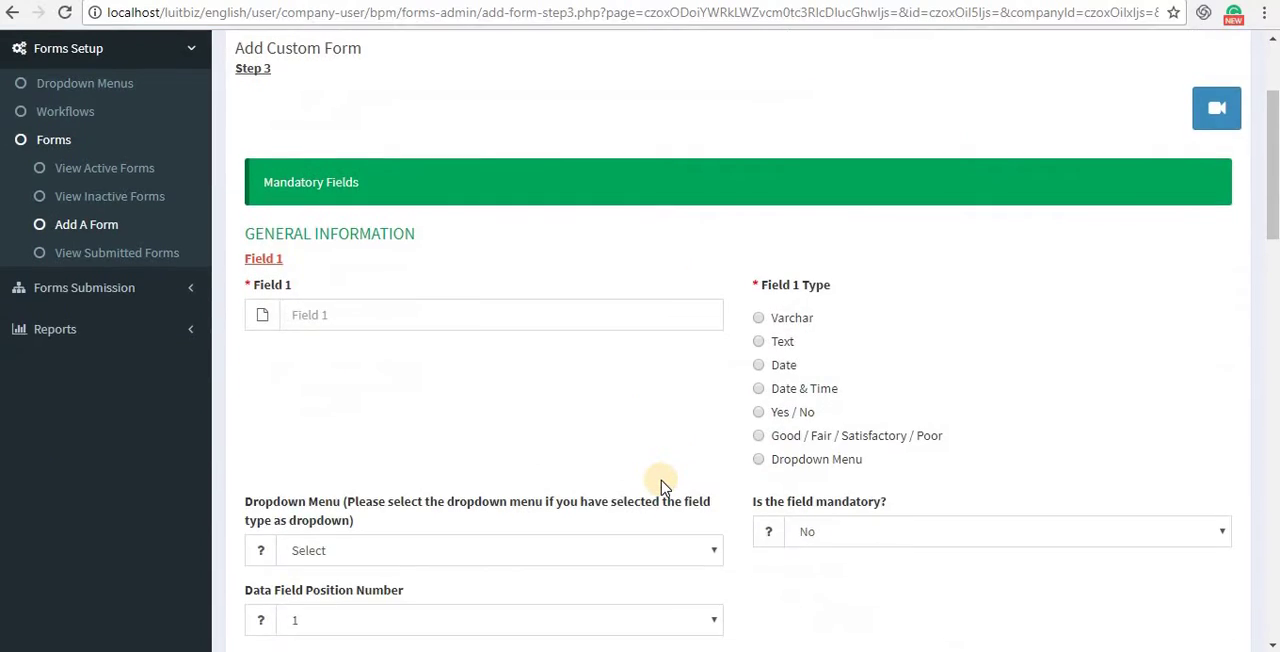
left_click(340, 315)
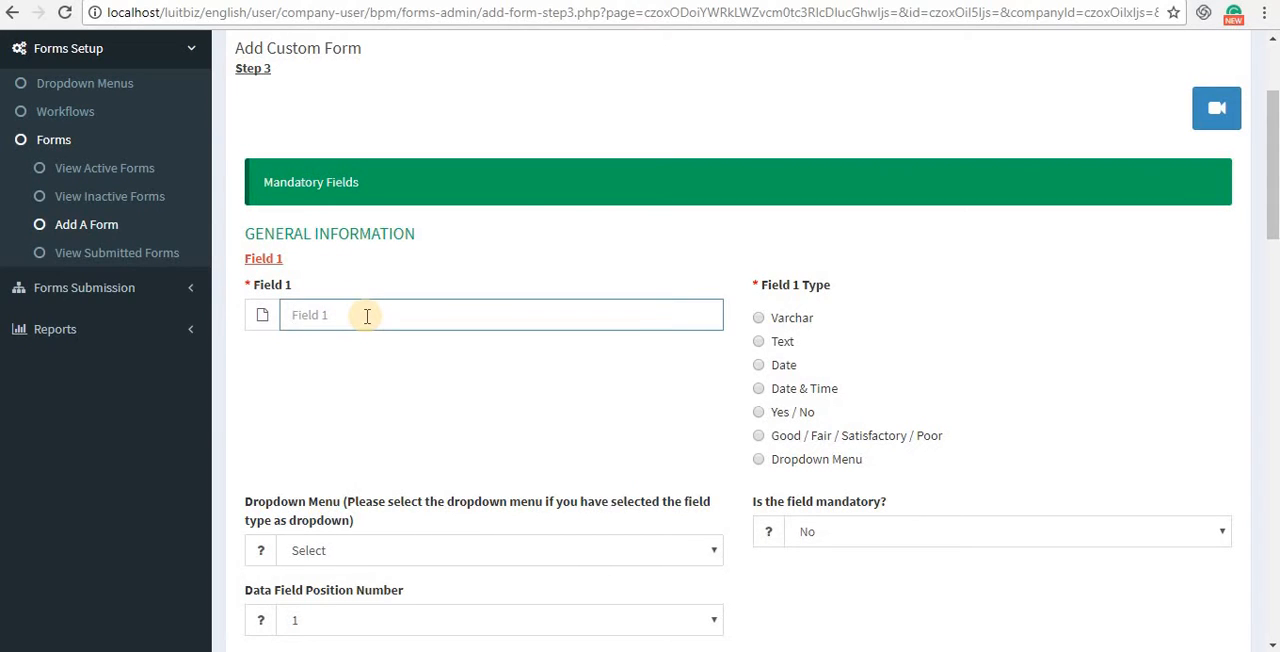
type("Leave Ty")
type("pe Name")
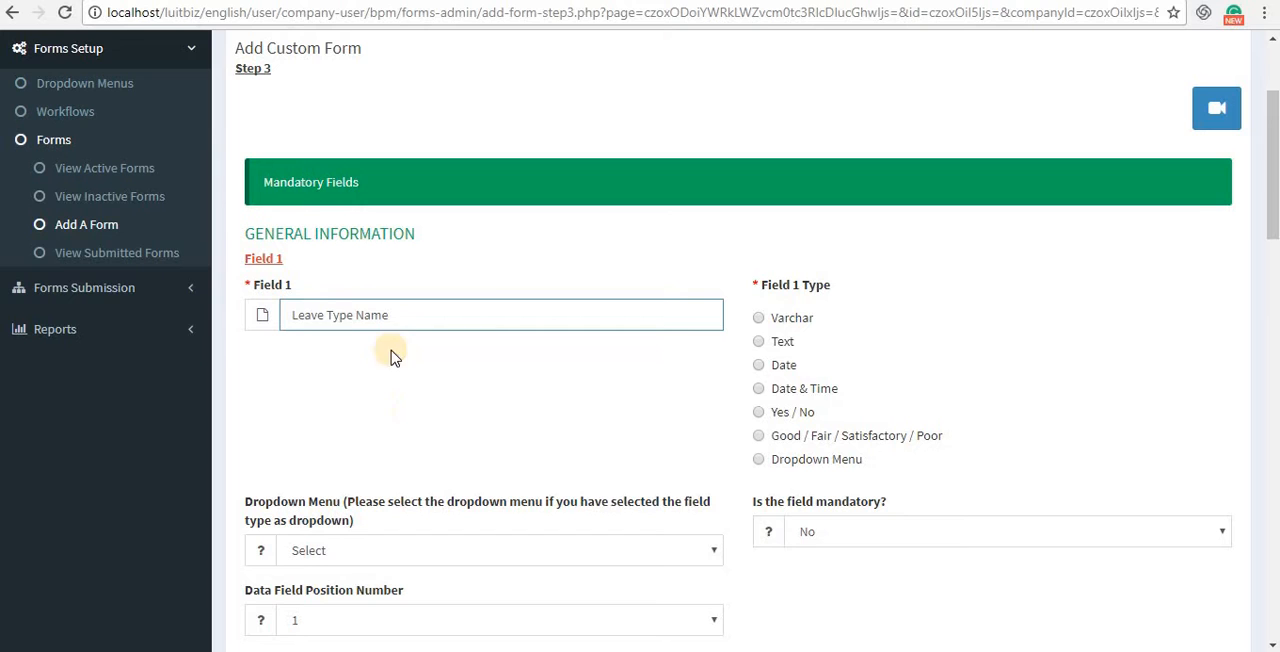
left_click(758, 317)
scroll(400, 520, "down", 2)
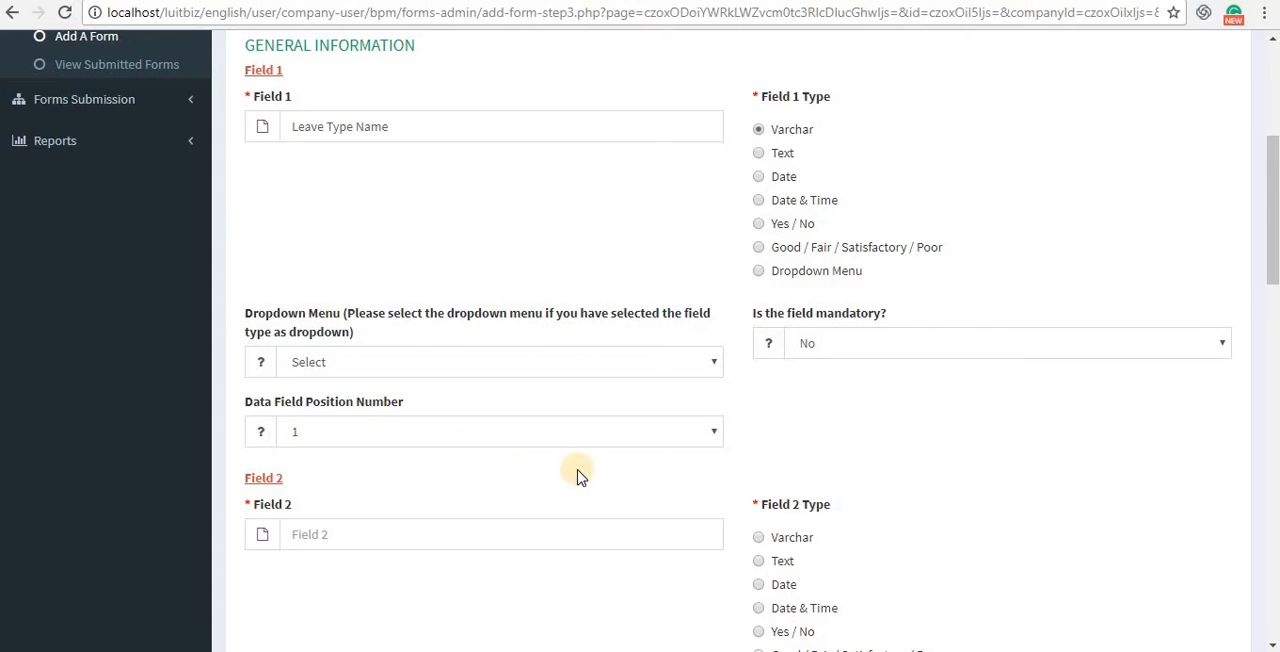
left_click(867, 345)
left_click(835, 388)
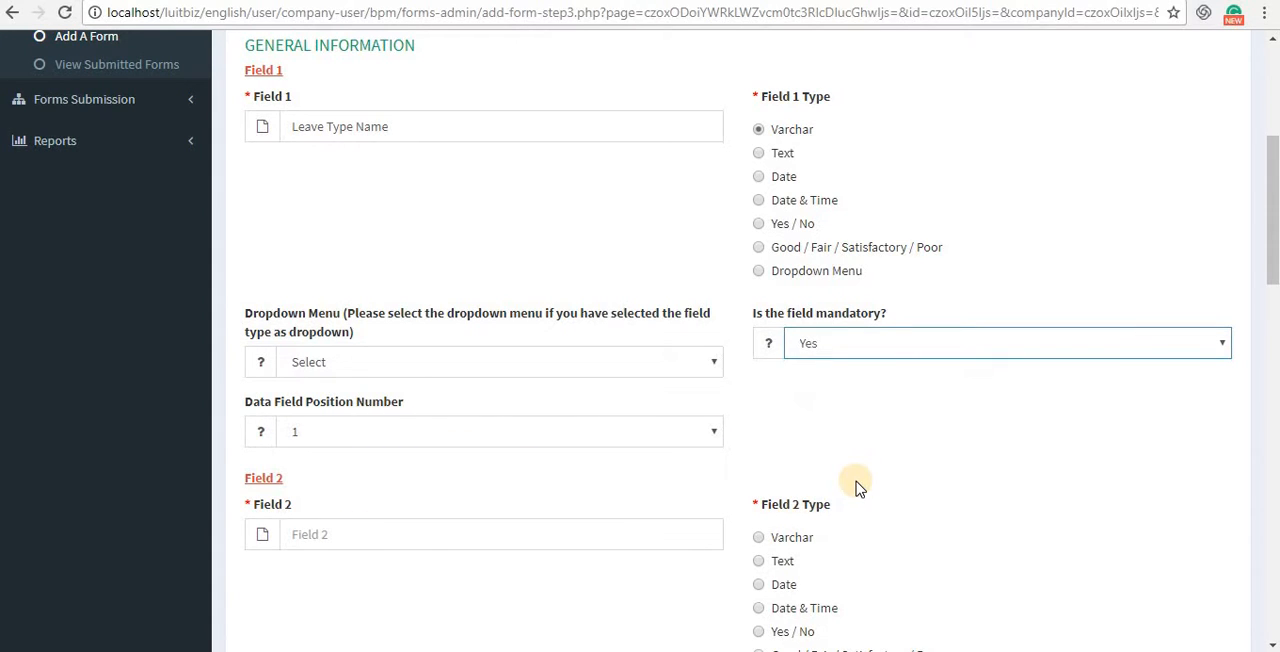
Define Field 2 Leave Details as a mandatory Text field.
left_click(326, 533)
type("Leave Details")
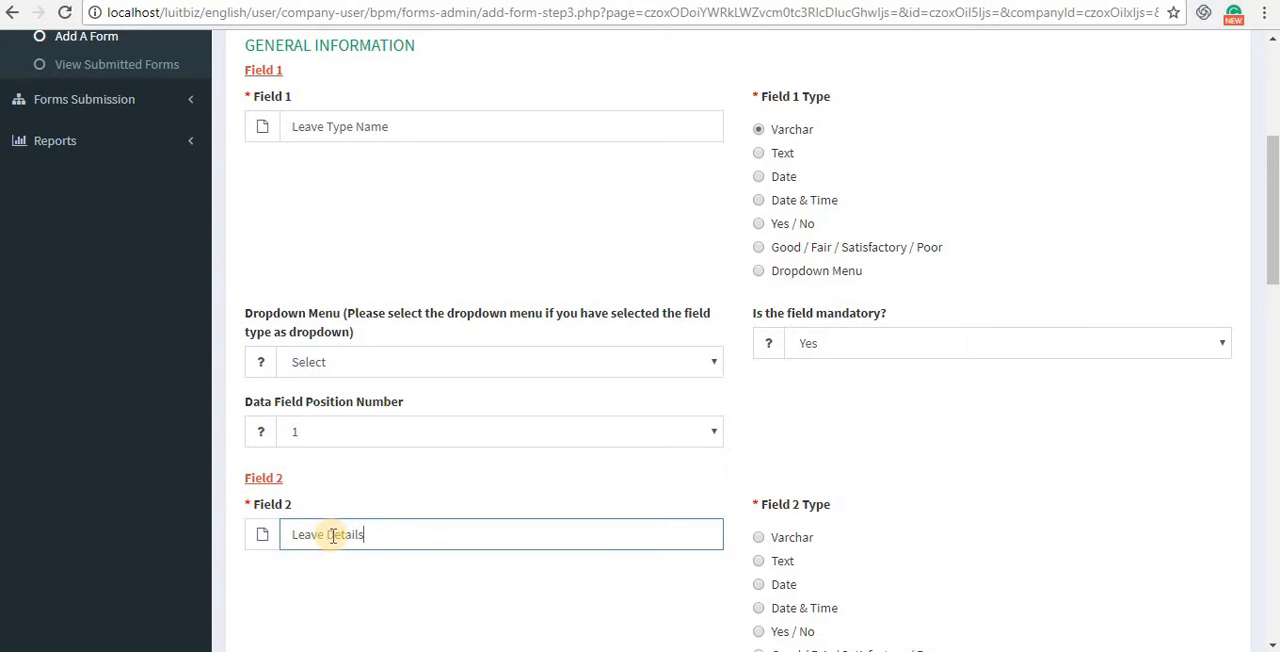
scroll(690, 480, "down", 1)
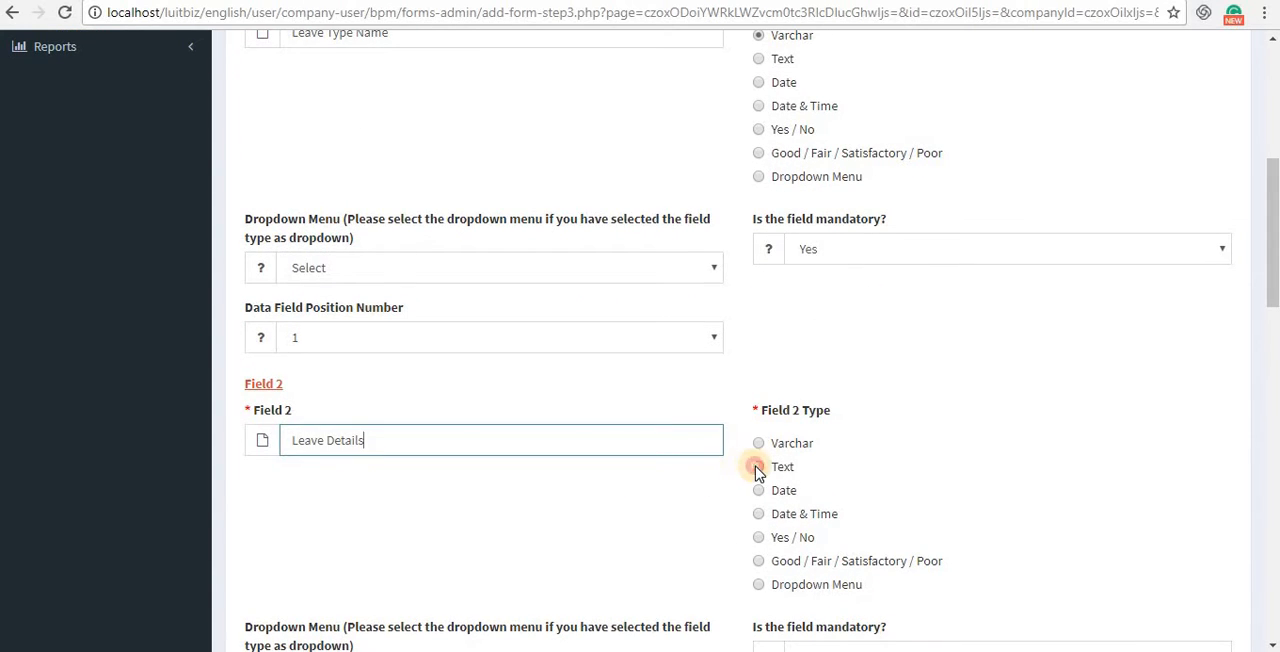
left_click(758, 467)
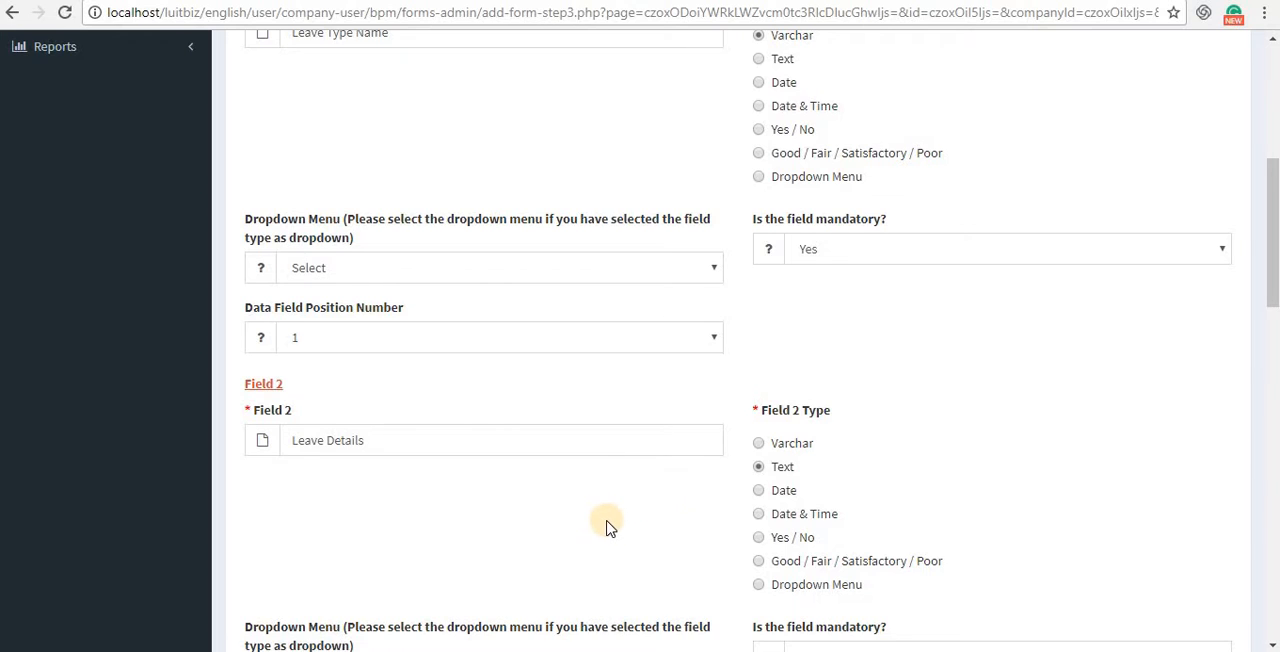
scroll(610, 525, "down", 2)
left_click(840, 468)
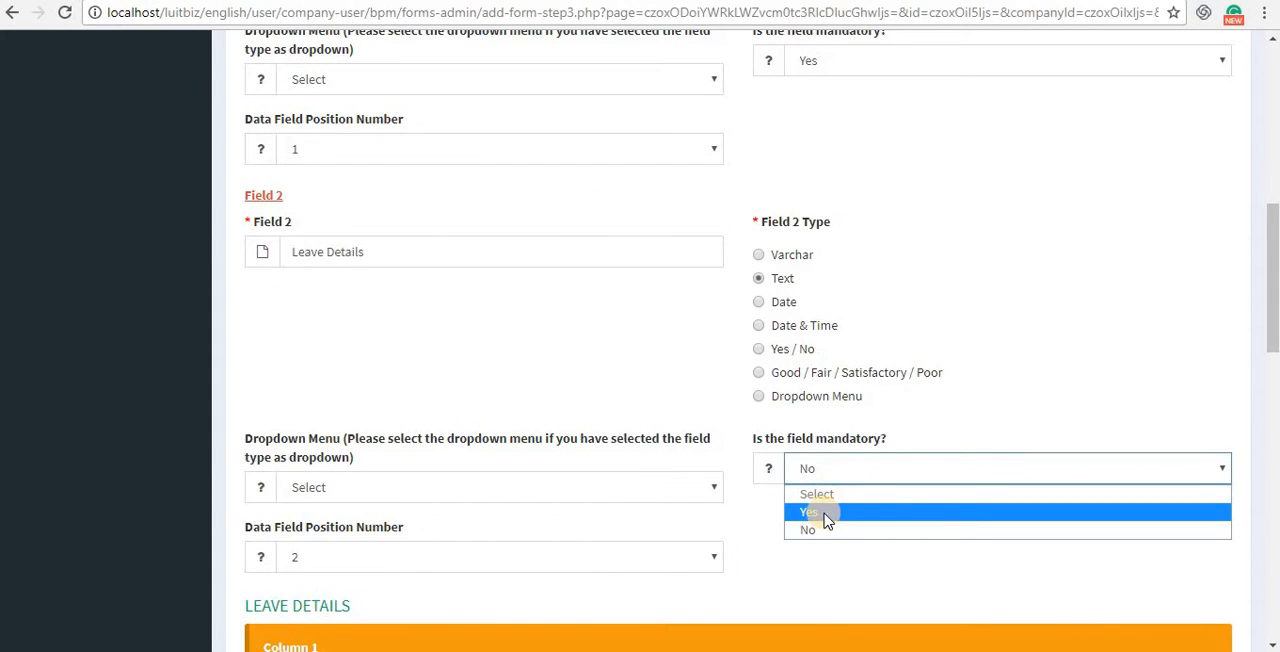
left_click(826, 513)
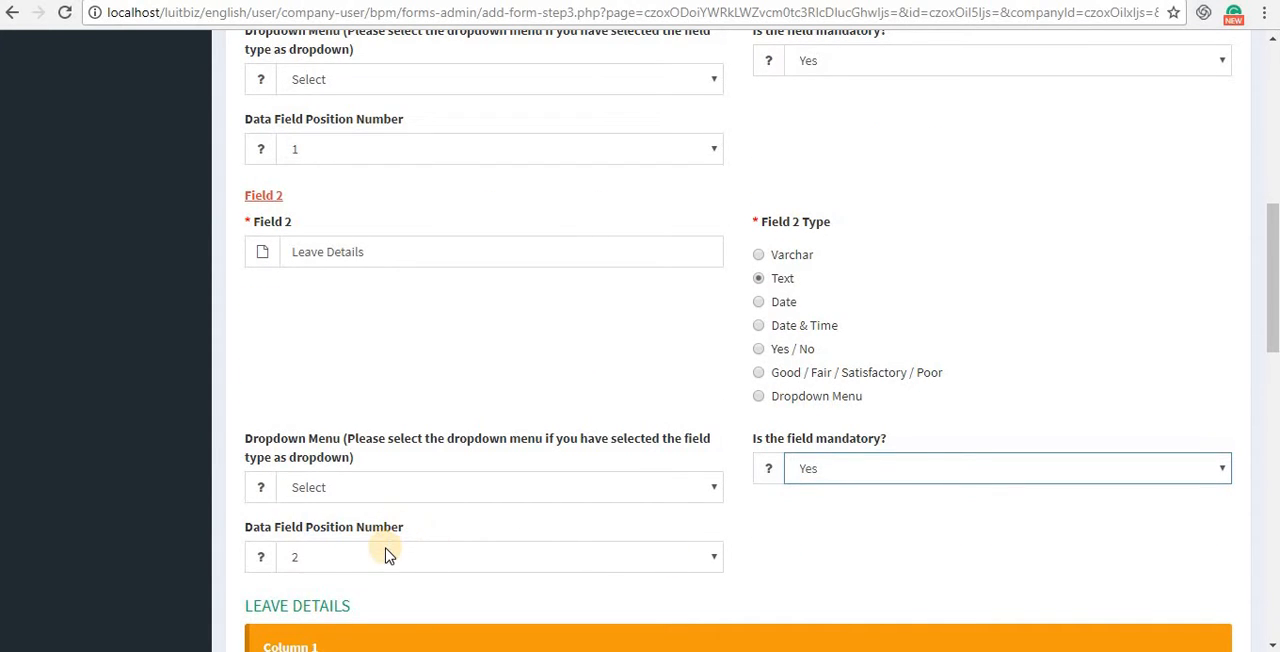
scroll(388, 556, "down", 4)
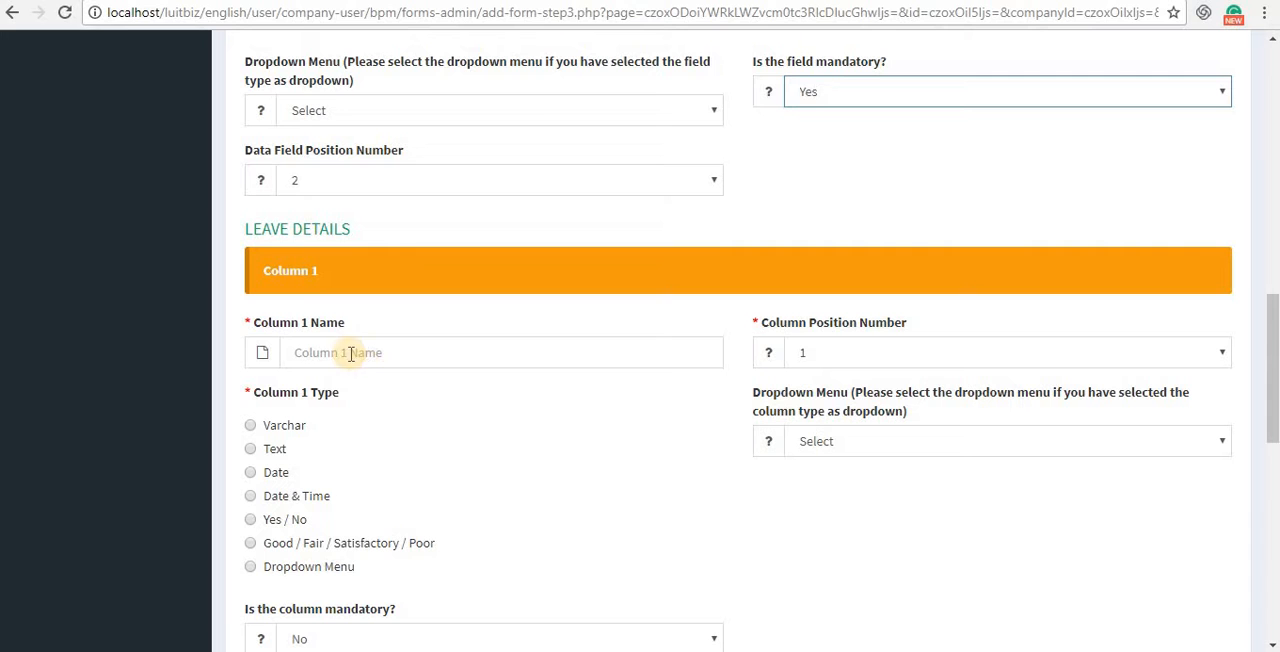
scroll(345, 440, "down", 2)
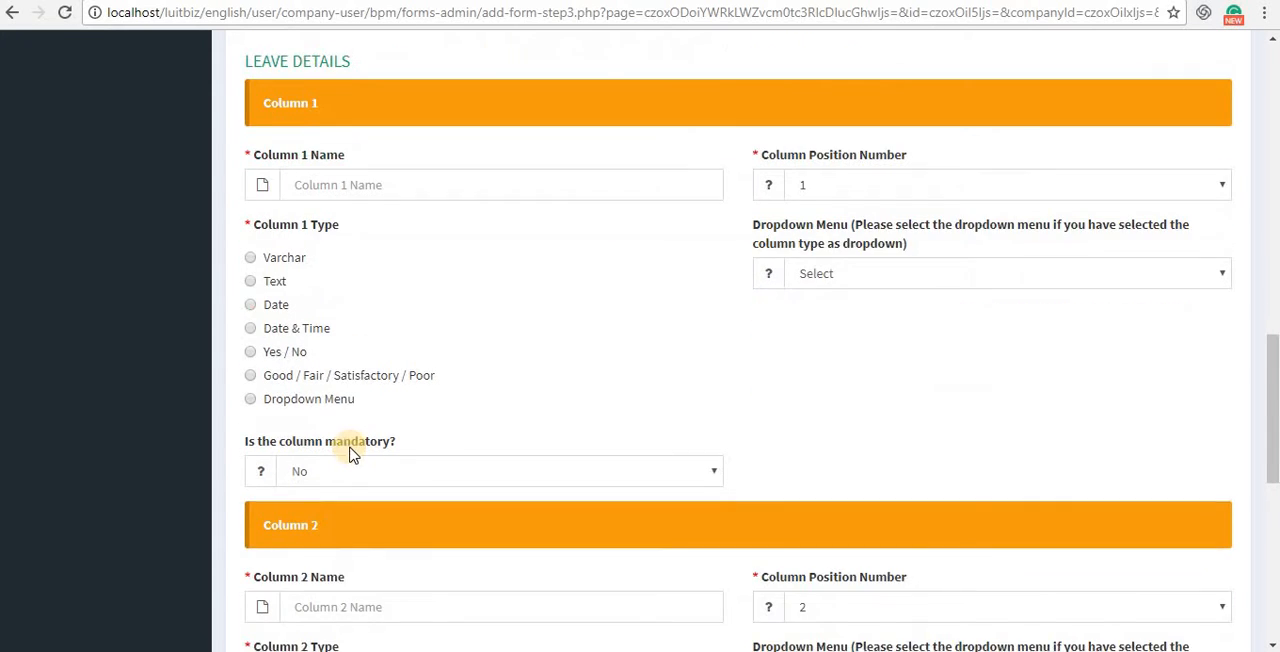
scroll(345, 450, "down", 2)
scroll(340, 470, "down", 2)
scroll(336, 480, "down", 3)
scroll(336, 470, "up", 4)
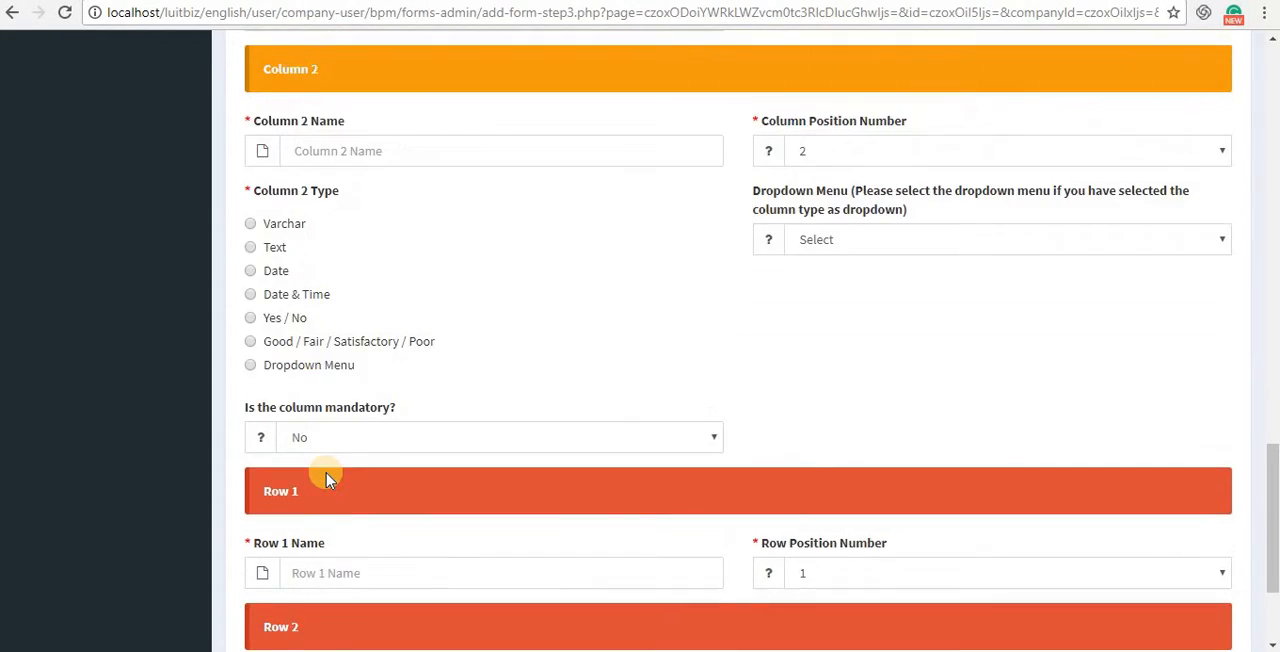
scroll(330, 465, "up", 4)
scroll(320, 460, "up", 1)
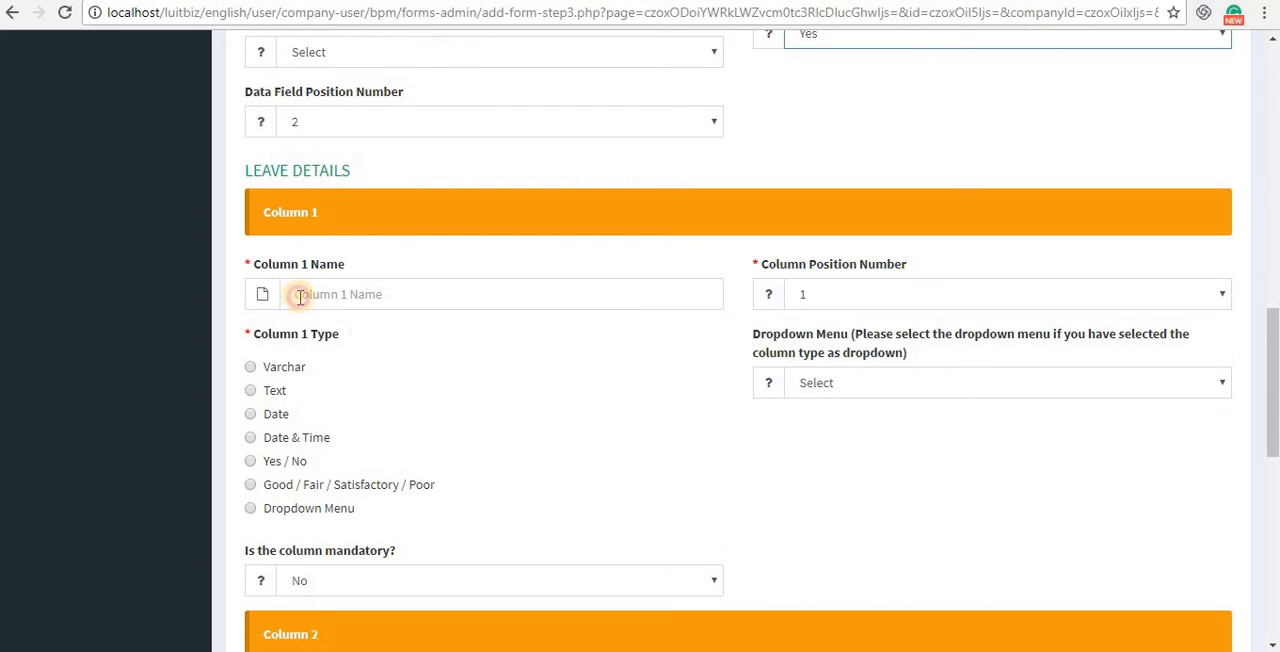
Name the table columns Paid Leave and Unpaid Leave, both Date type.
left_click(300, 295)
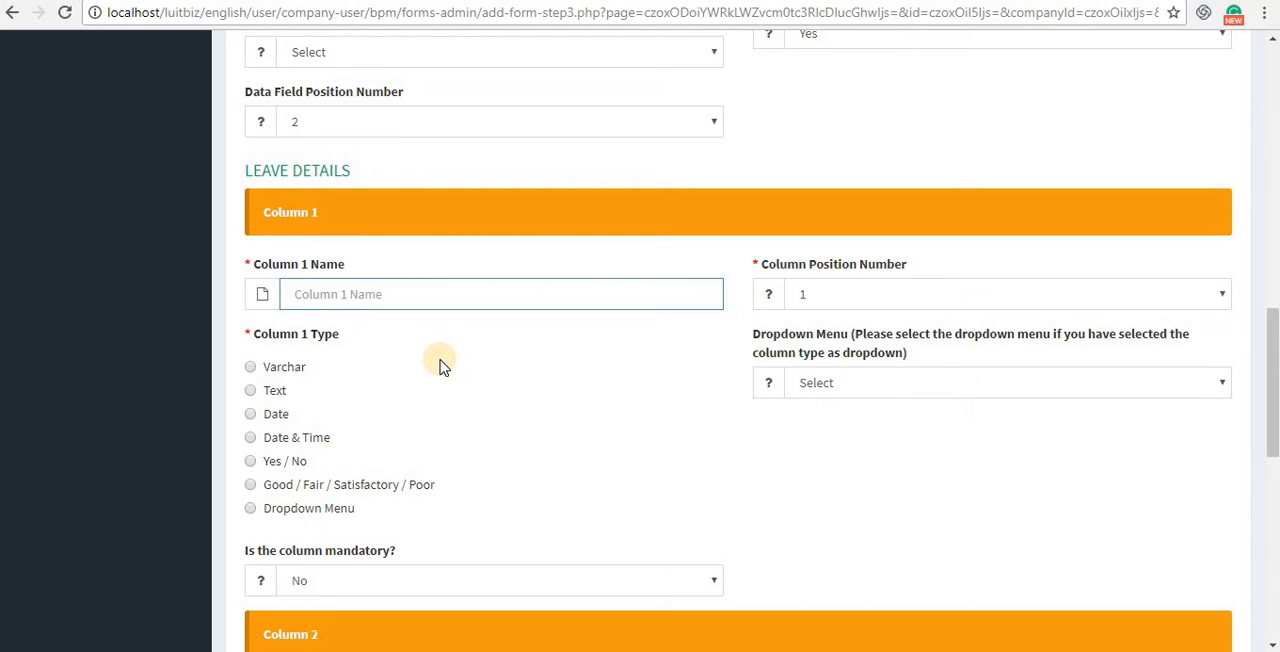
type("Paid Leave")
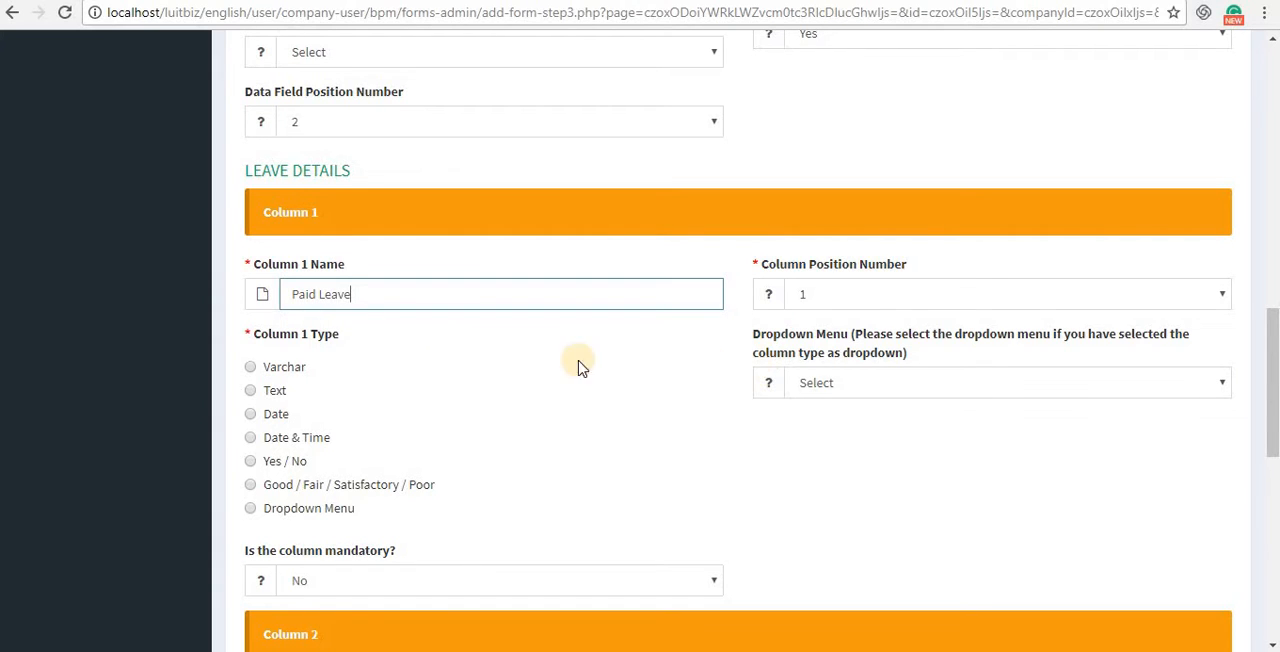
left_click(250, 415)
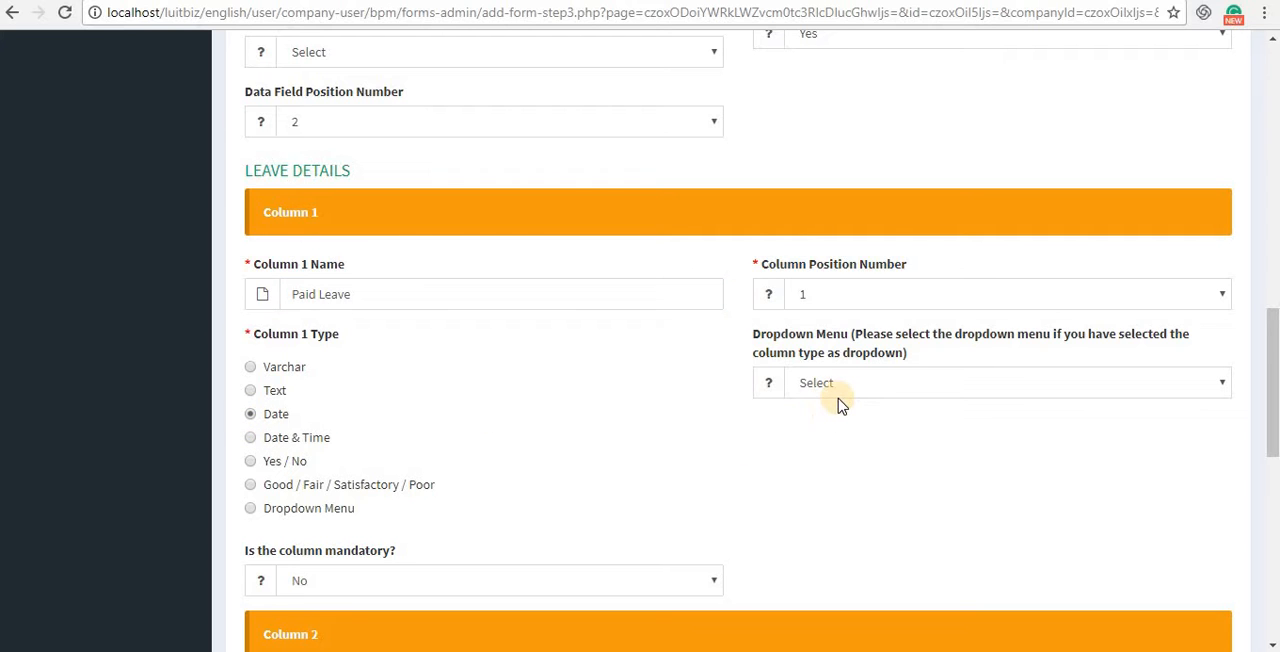
scroll(560, 425, "down", 3)
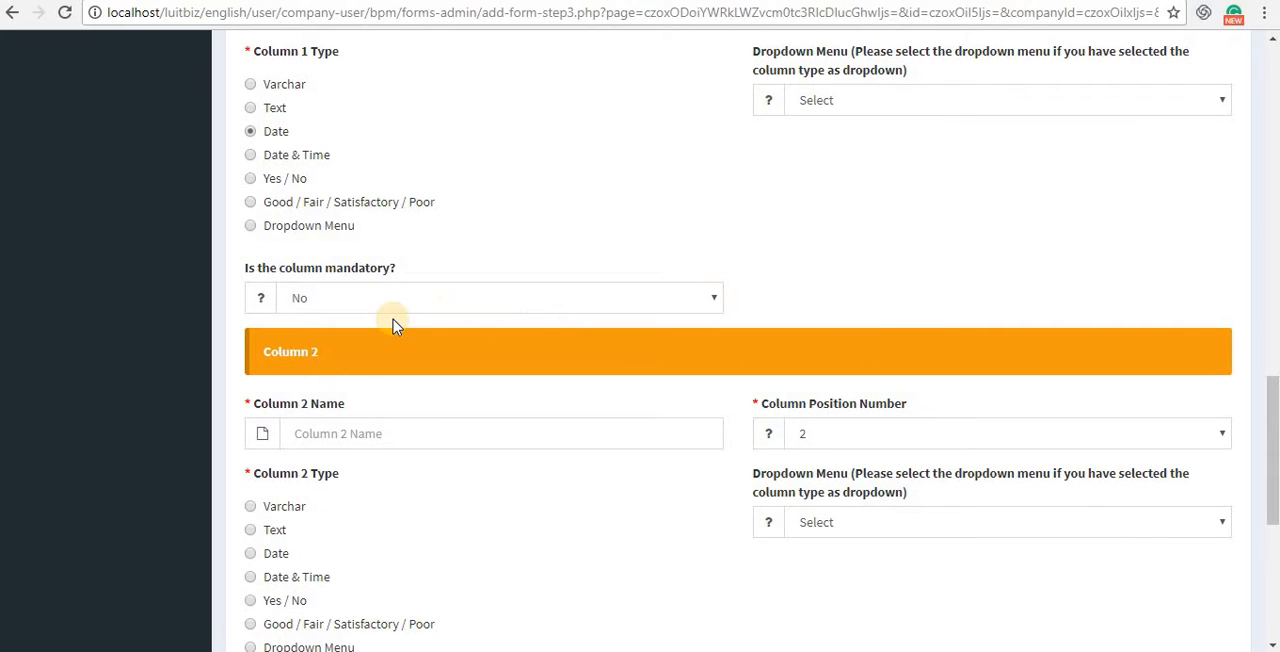
left_click(305, 433)
type("Unpaid Leave")
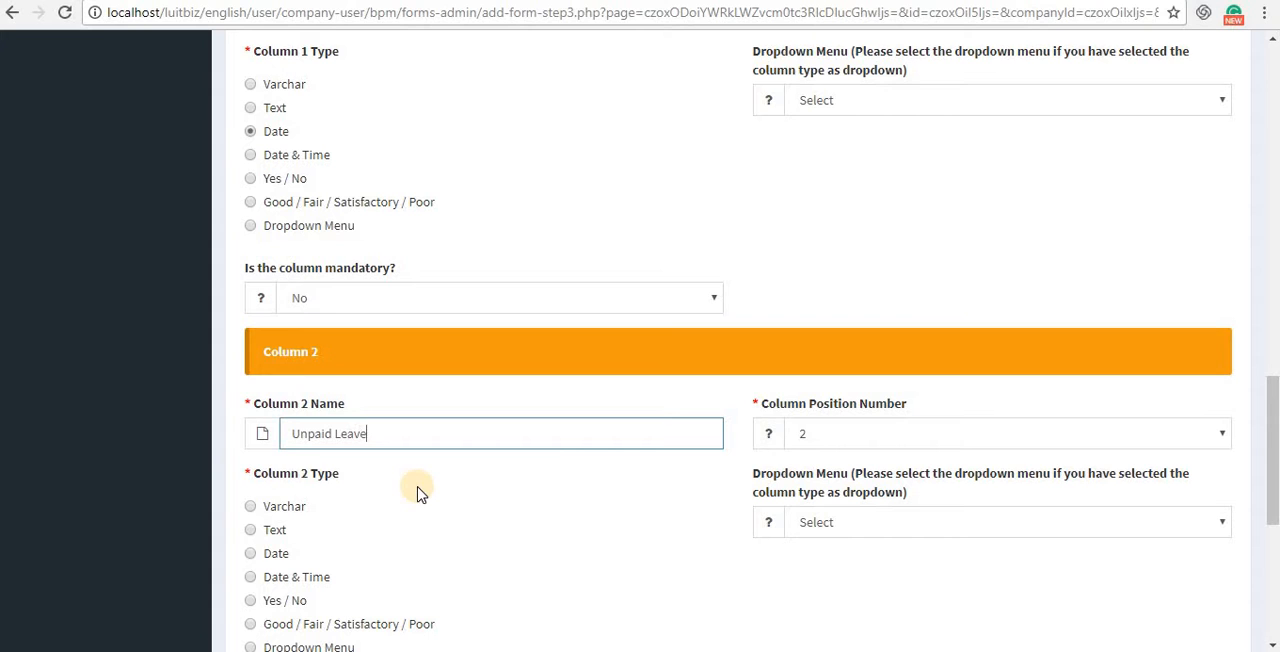
left_click(250, 554)
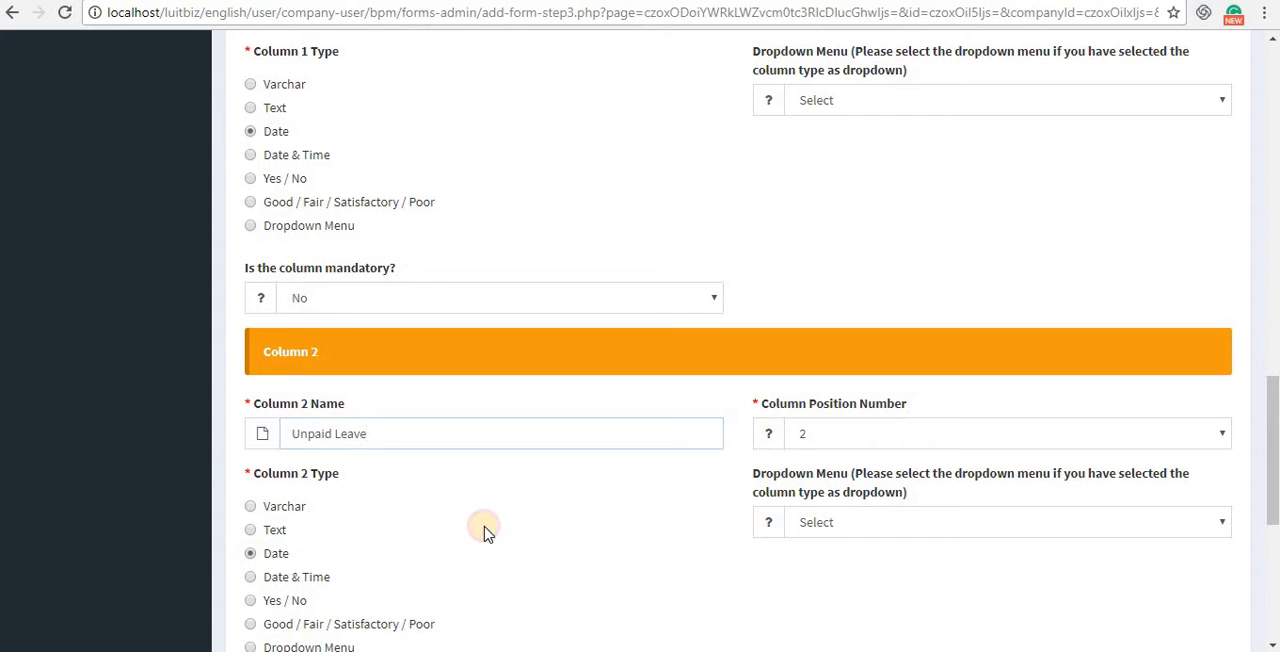
scroll(860, 430, "down", 1)
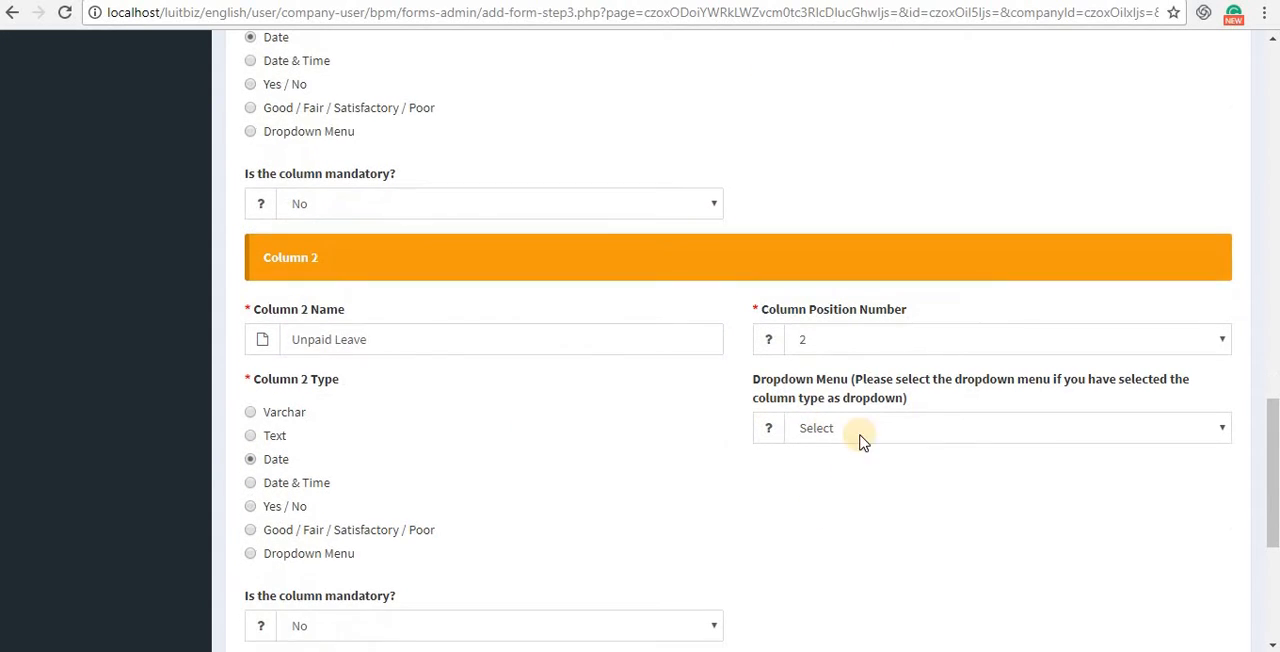
scroll(600, 490, "down", 1)
scroll(435, 547, "down", 1)
scroll(365, 510, "down", 1)
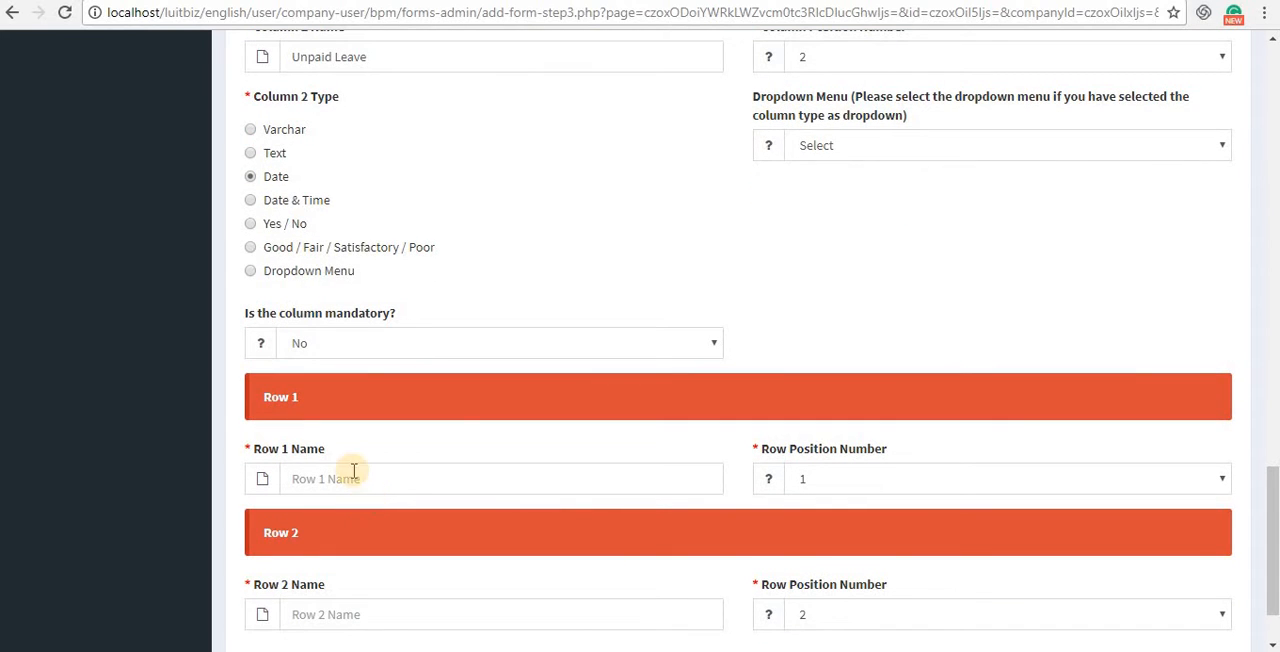
Name the rows Leave 1 and Leave 2 and submit the finished form.
left_click(298, 481)
type("Leave 1")
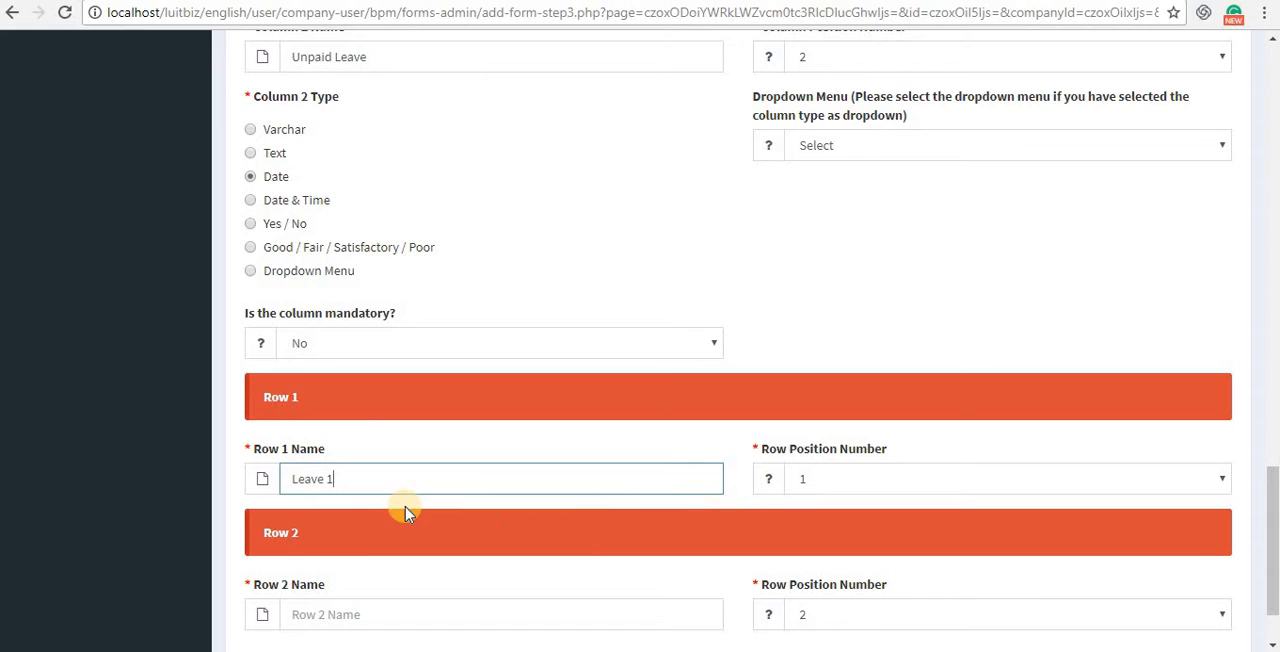
scroll(330, 580, "down", 1)
left_click(325, 520)
type("Leave")
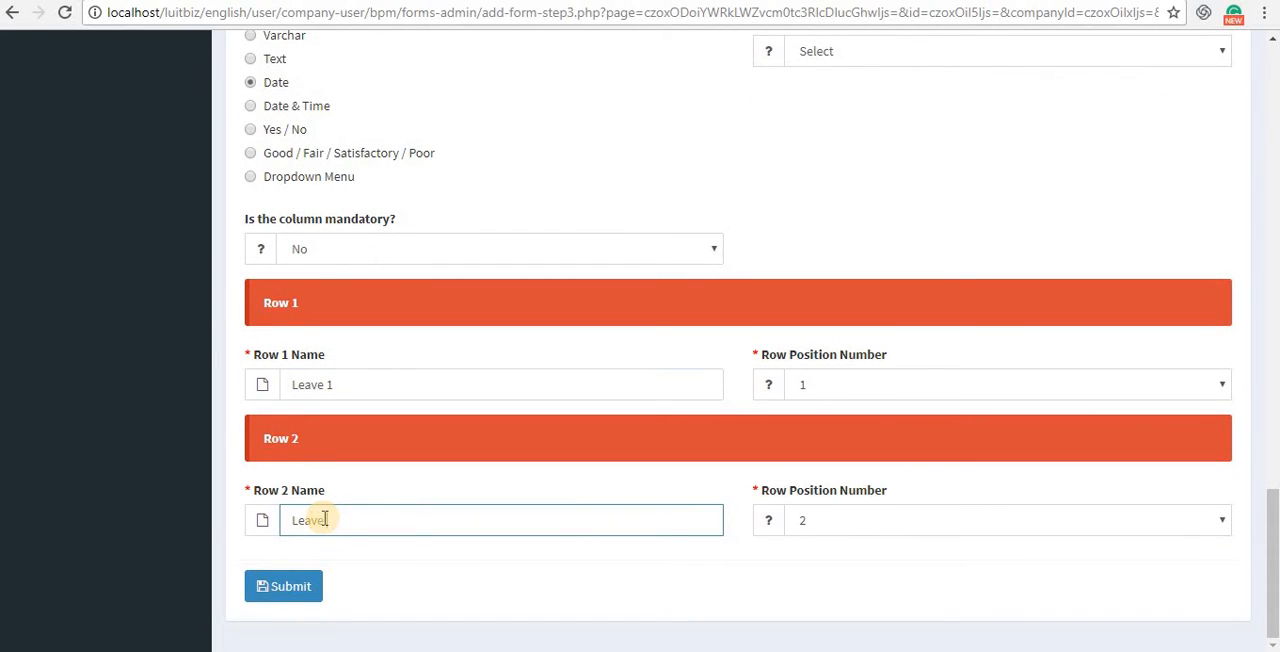
type("2")
left_click(283, 586)
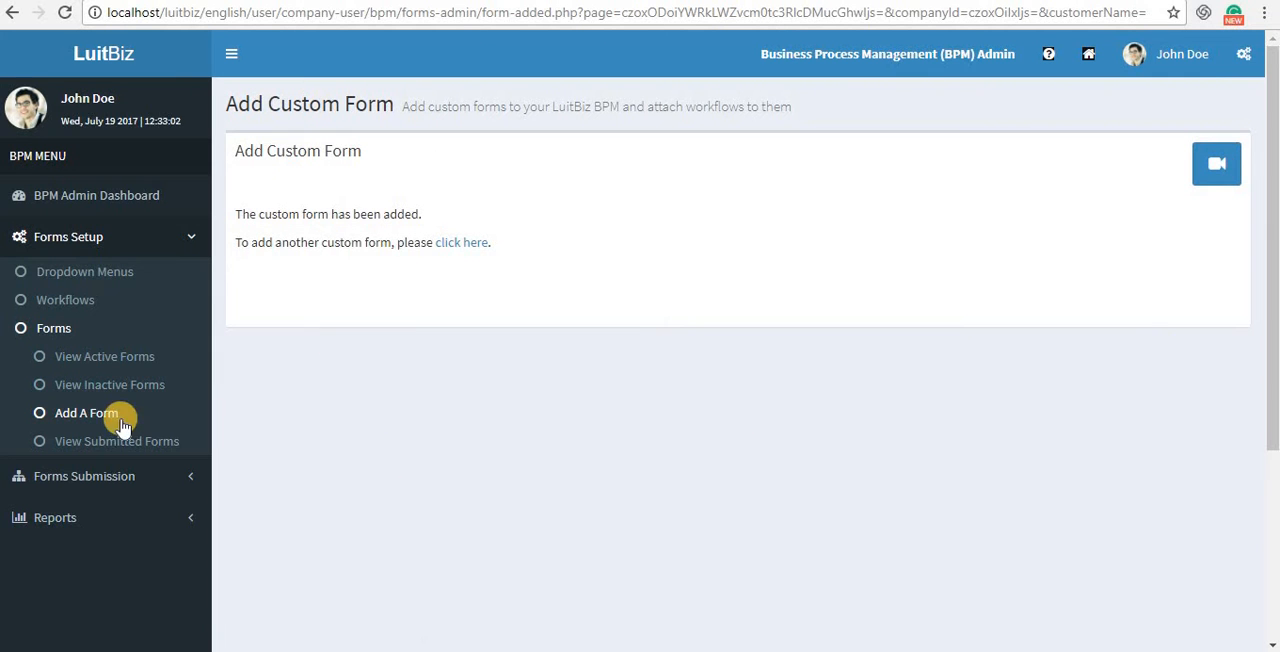
View the LEAVE APPLICATION FORM details from the active forms list and return to the list.
left_click(104, 356)
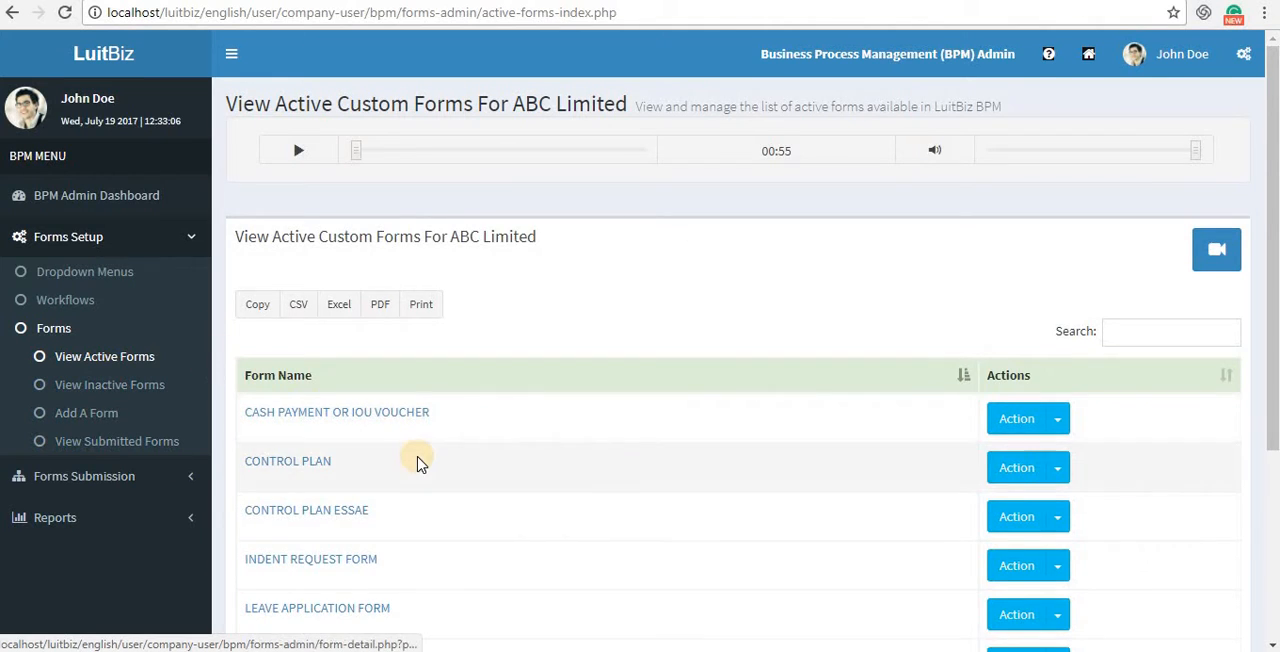
scroll(420, 460, "down", 3)
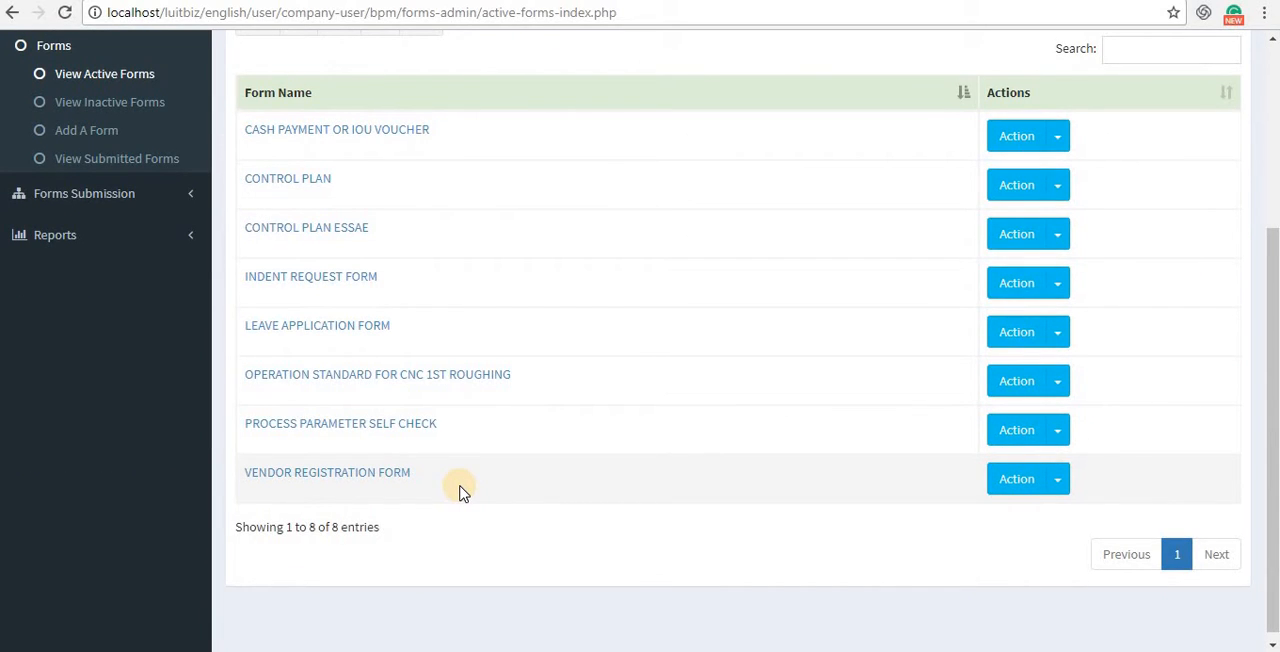
left_click(295, 325)
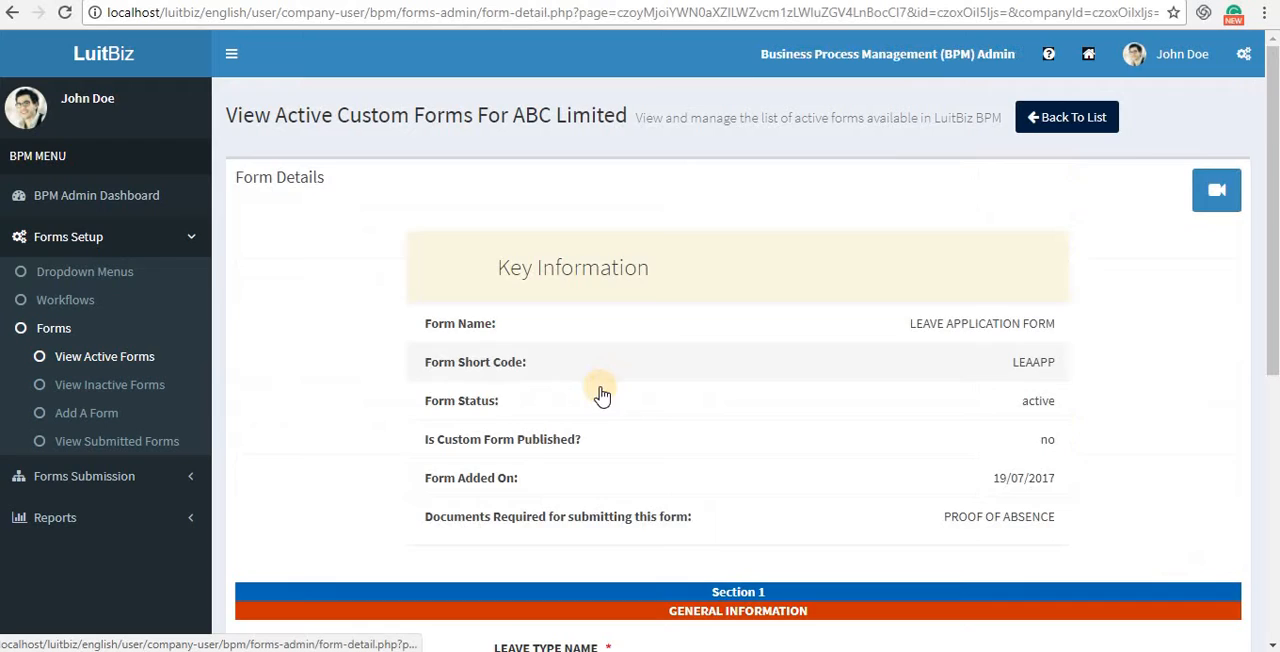
scroll(601, 392, "down", 3)
scroll(601, 400, "down", 3)
scroll(601, 410, "down", 1)
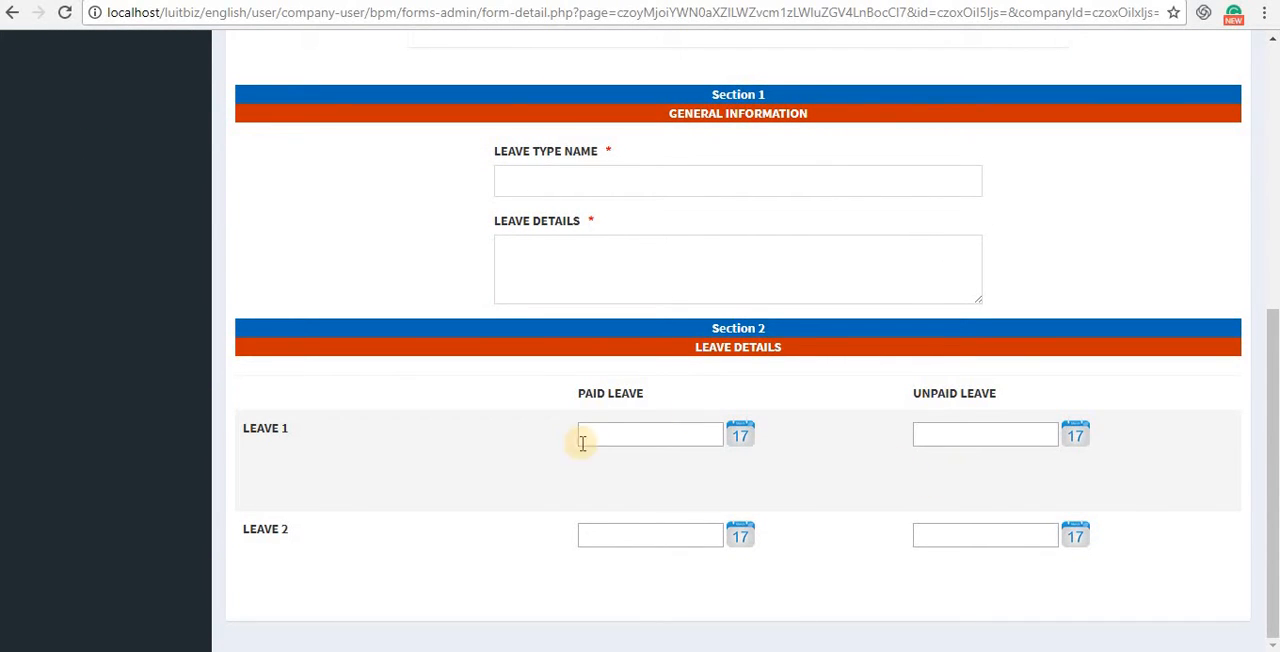
scroll(706, 483, "up", 3)
scroll(706, 483, "up", 3)
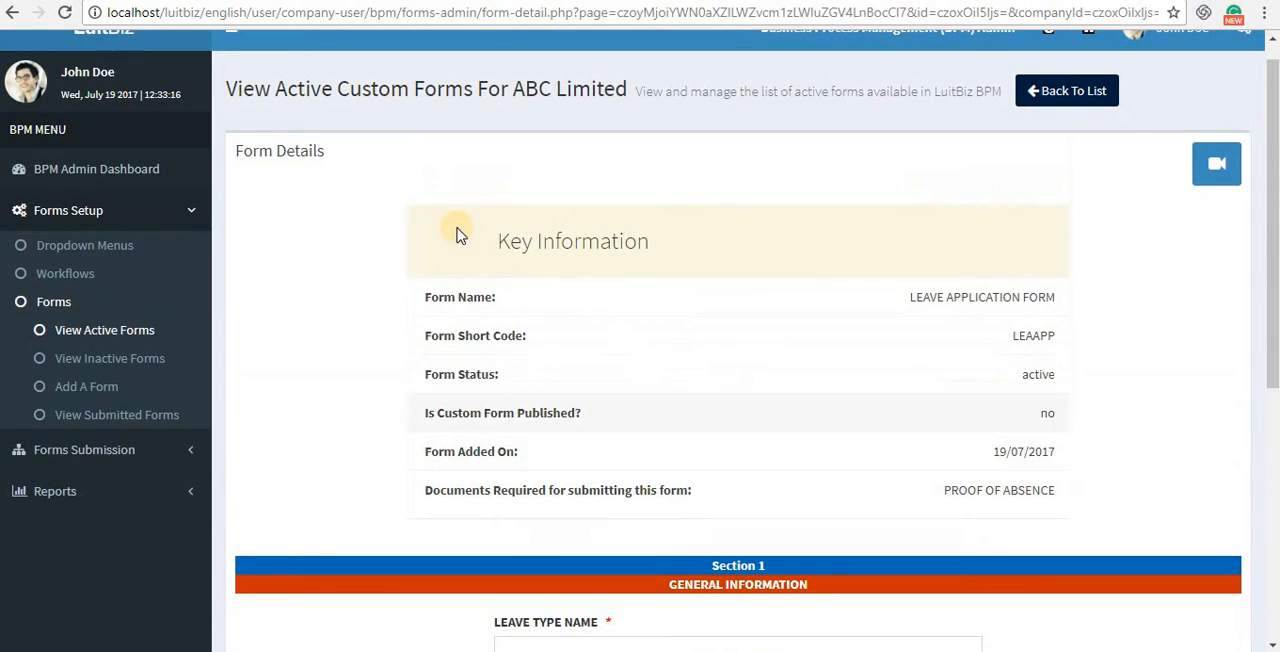
left_click(1063, 96)
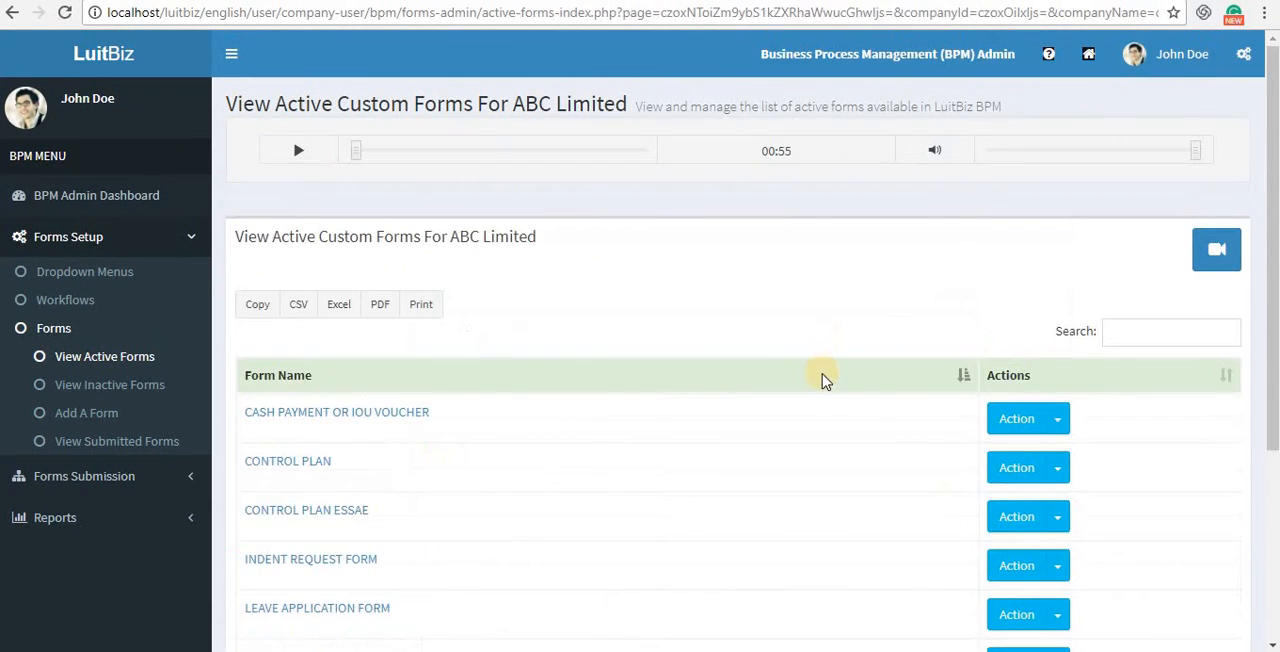
scroll(575, 420, "down", 1)
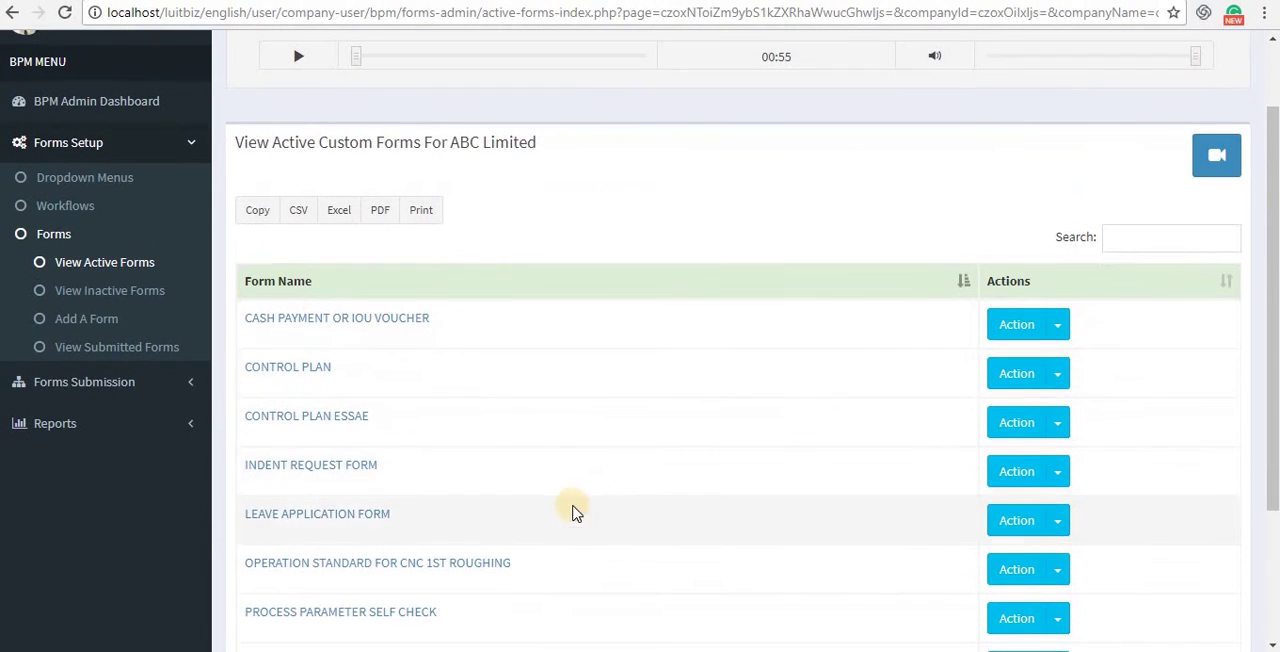
Publish LEAVE APPLICATION FORM via its Action menu with the INDENT APPROVAL workflow attached.
left_click(1057, 520)
scroll(1057, 520, "down", 2)
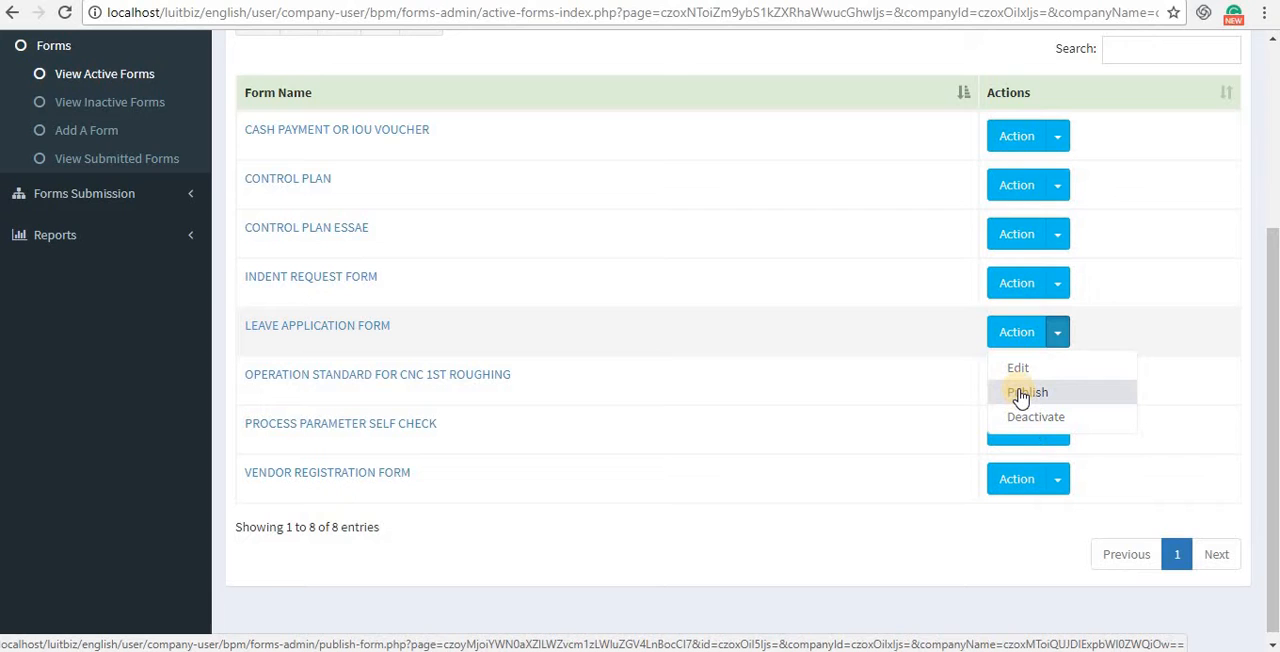
left_click(1020, 395)
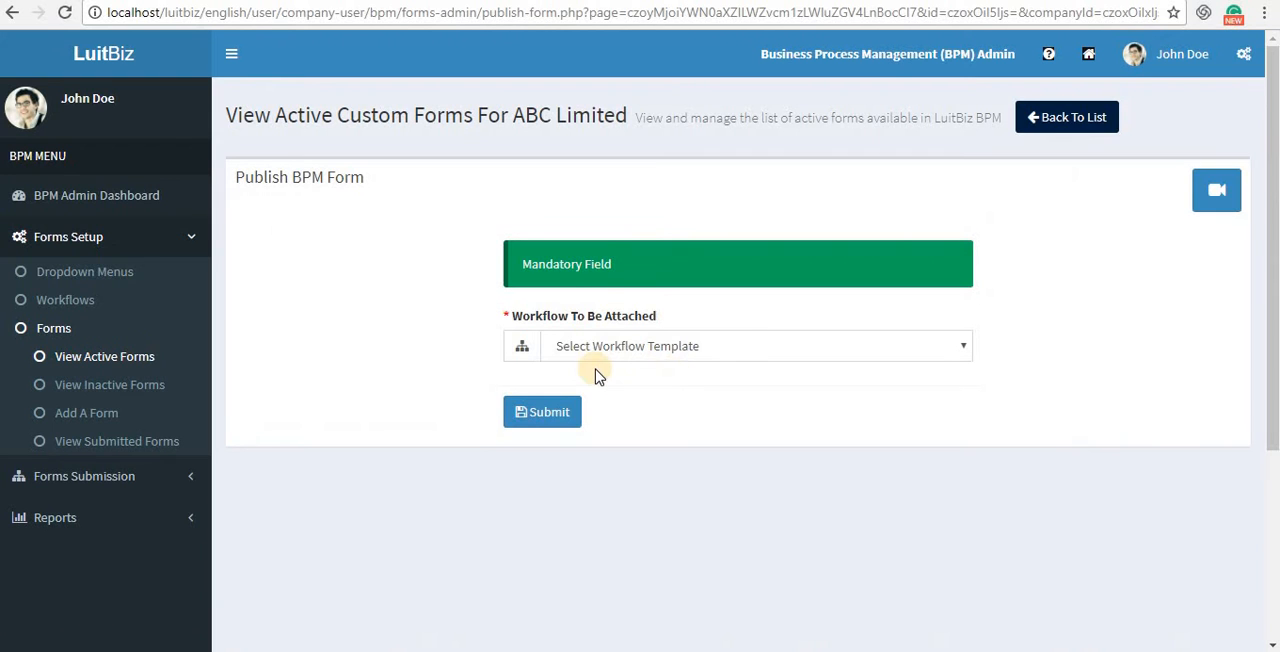
left_click(610, 343)
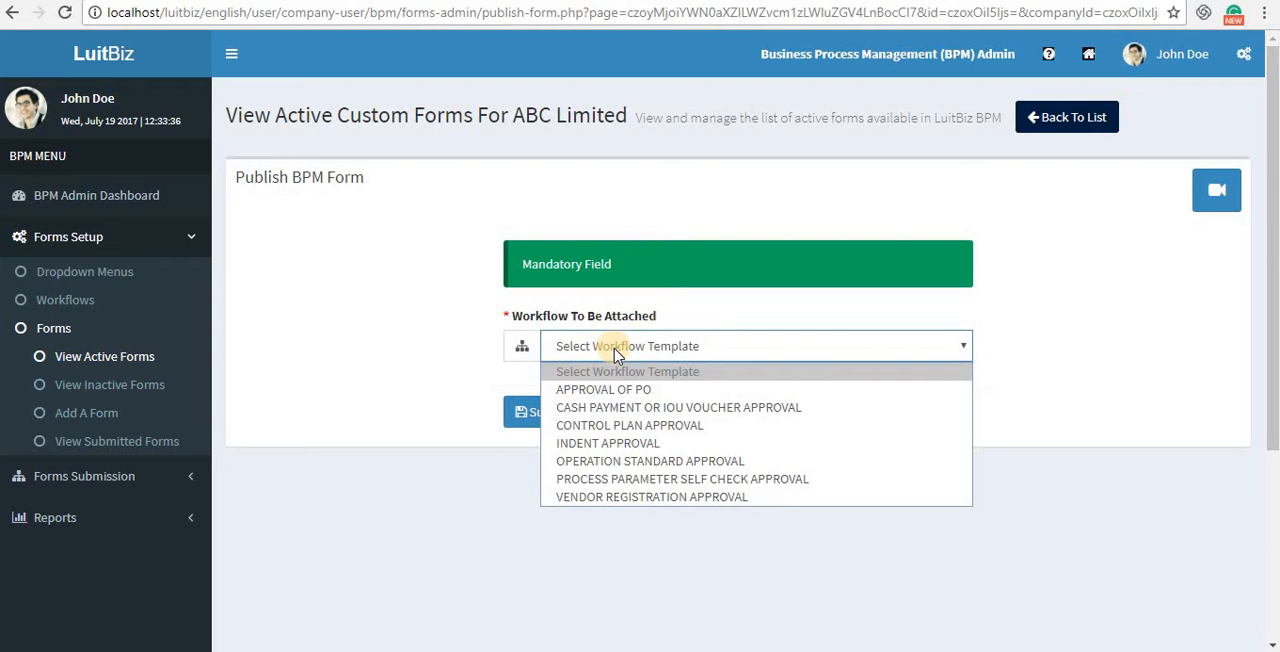
left_click(608, 443)
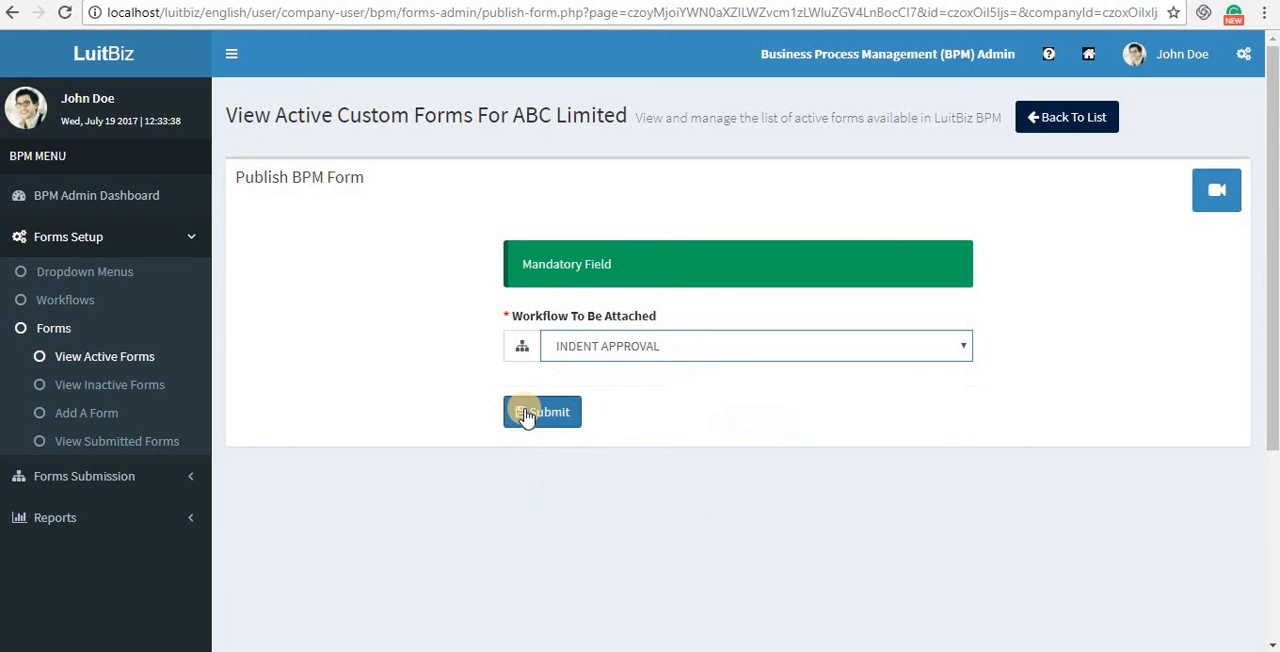
left_click(542, 412)
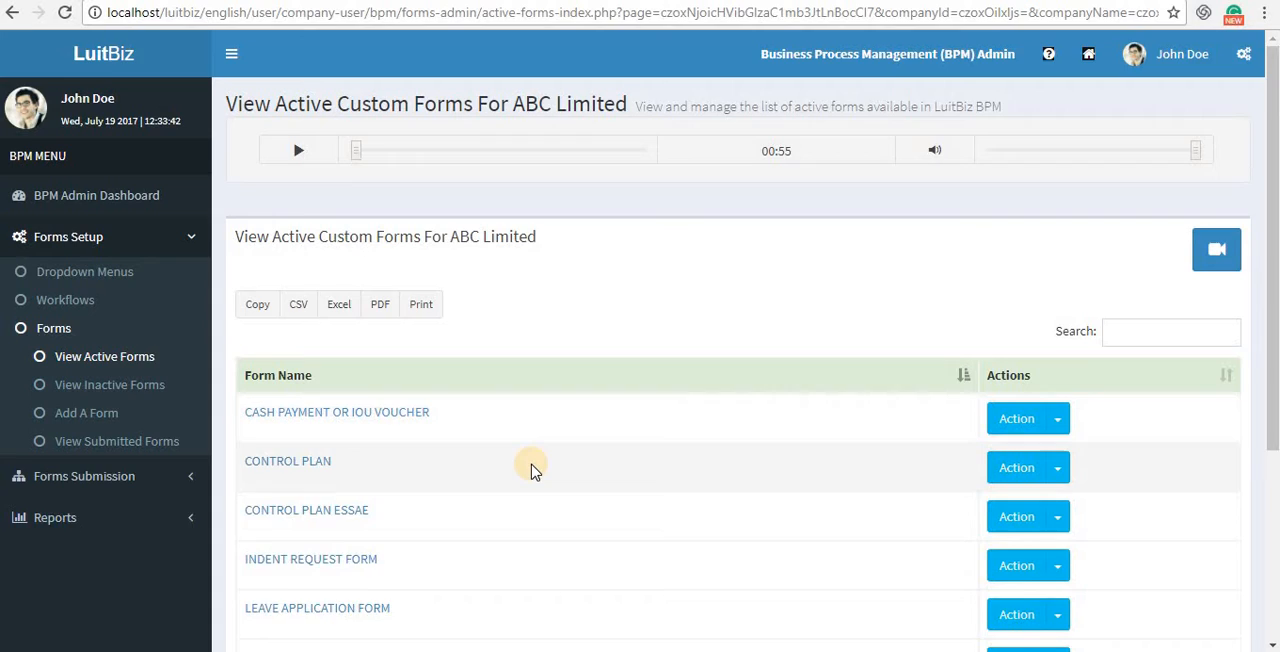
scroll(530, 460, "down", 1)
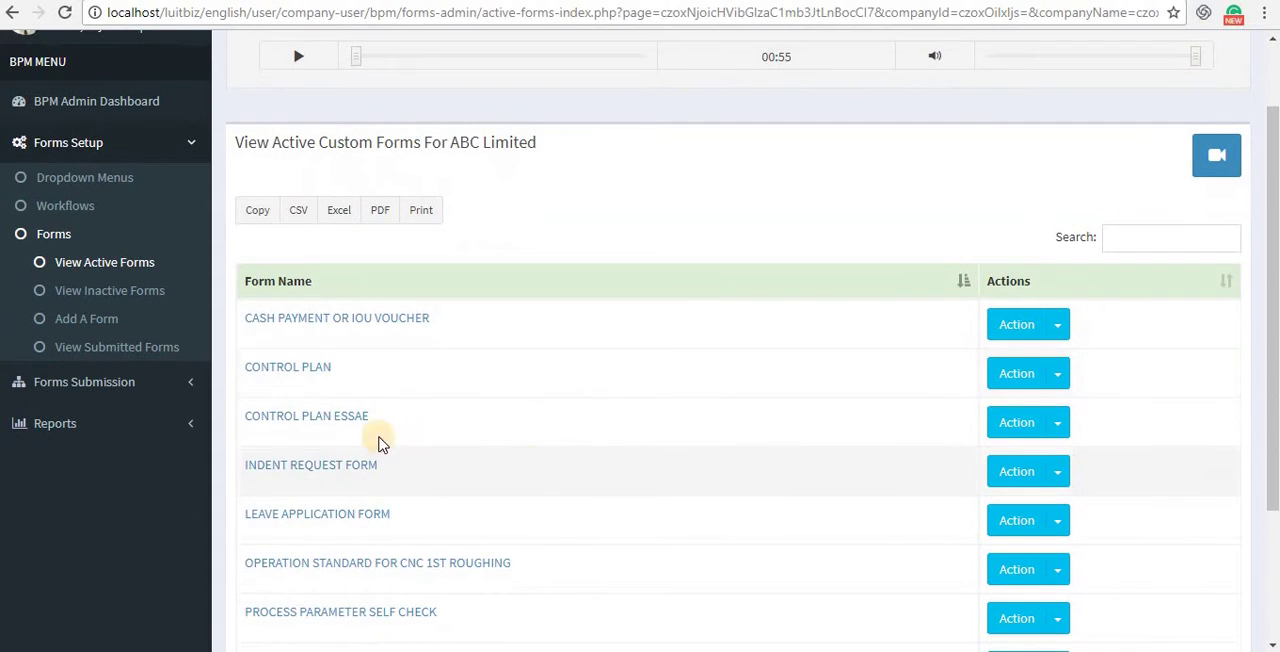
left_click(318, 514)
scroll(615, 435, "down", 3)
scroll(615, 435, "down", 3)
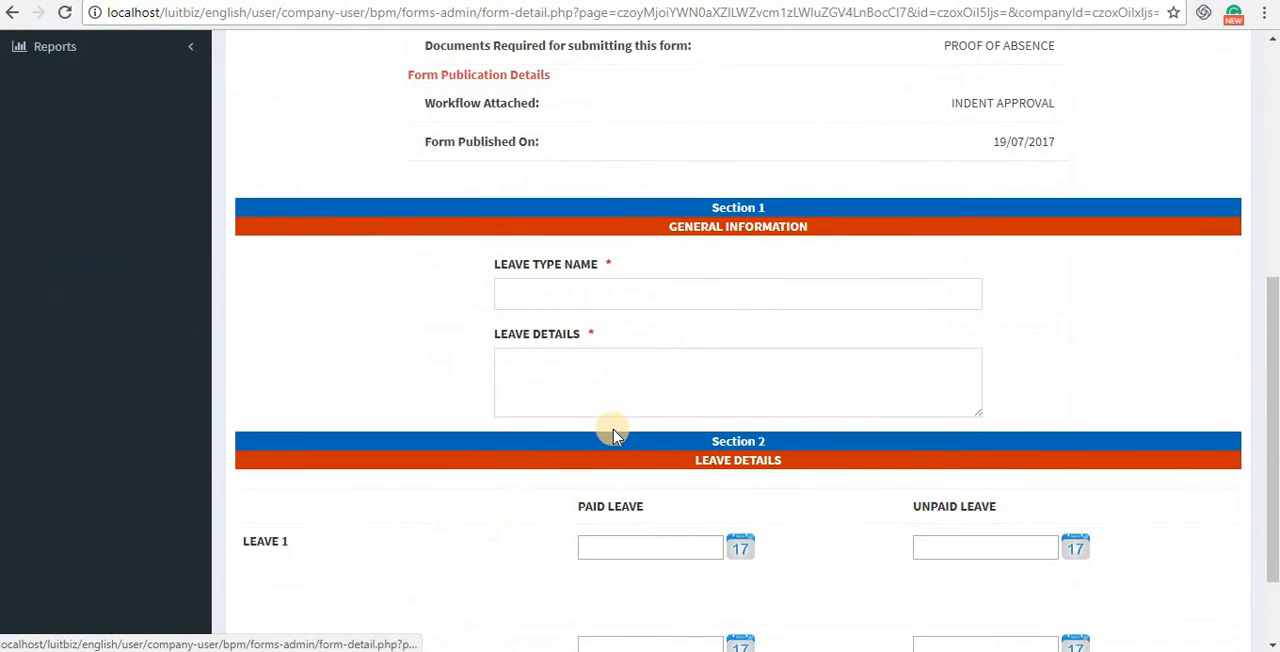
scroll(615, 435, "down", 2)
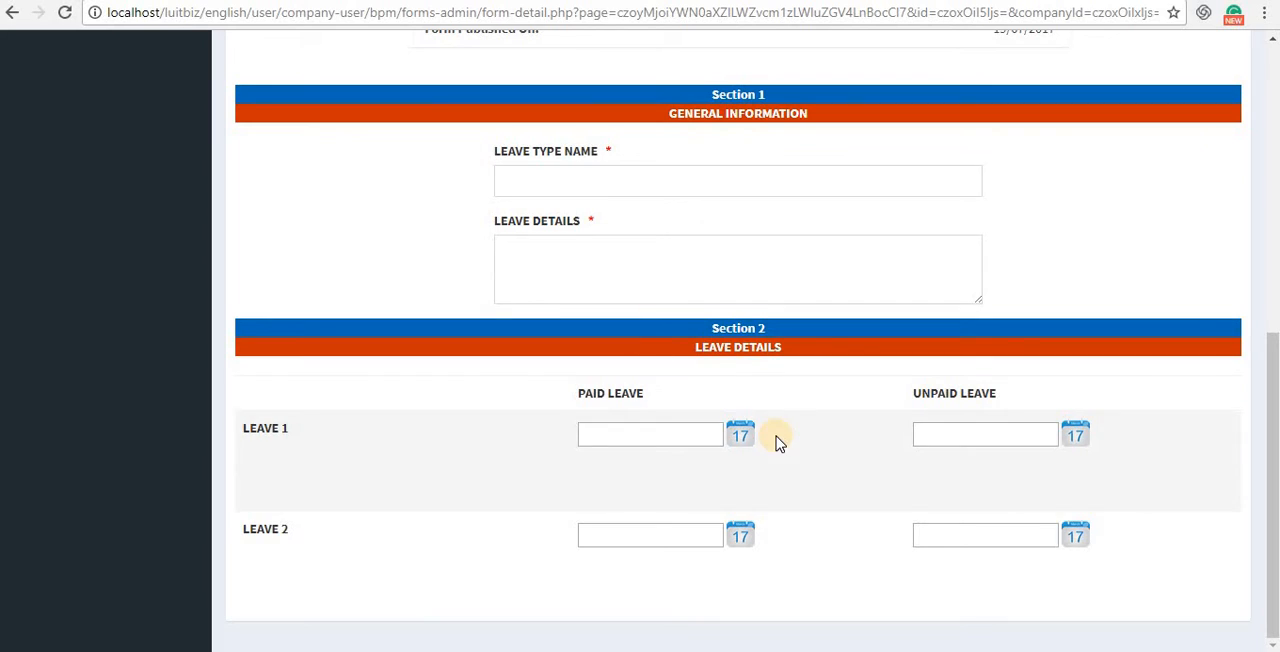
scroll(775, 430, "up", 5)
scroll(775, 430, "up", 5)
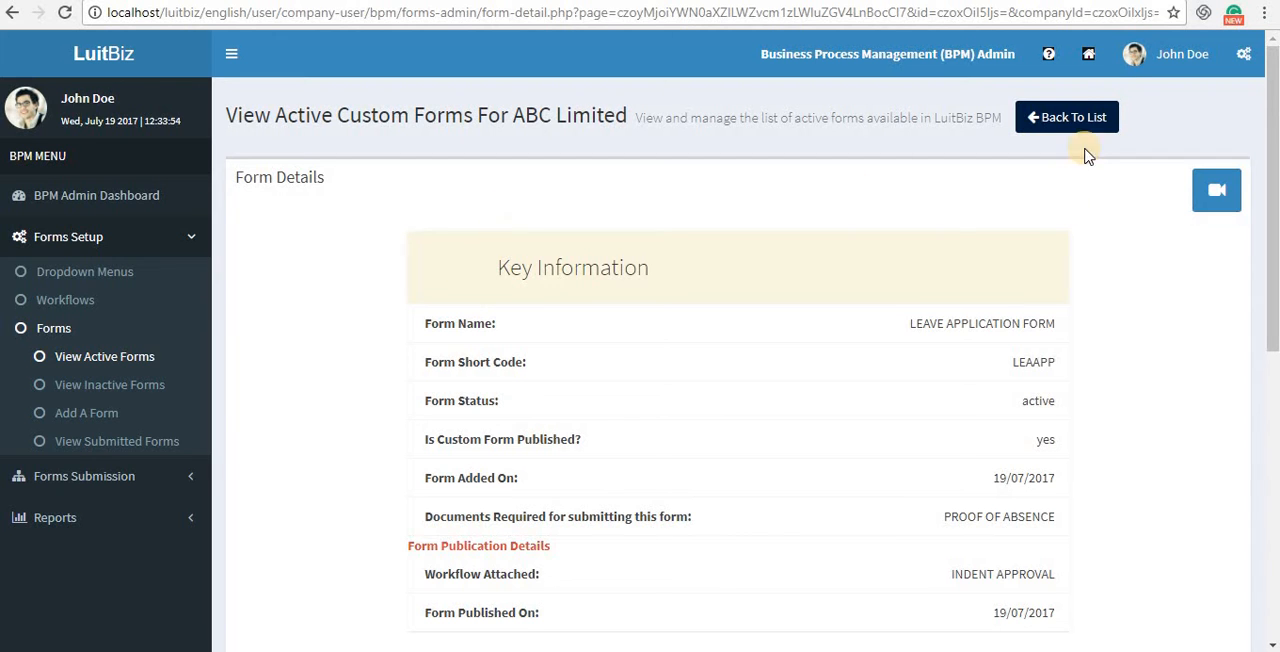
left_click(1070, 117)
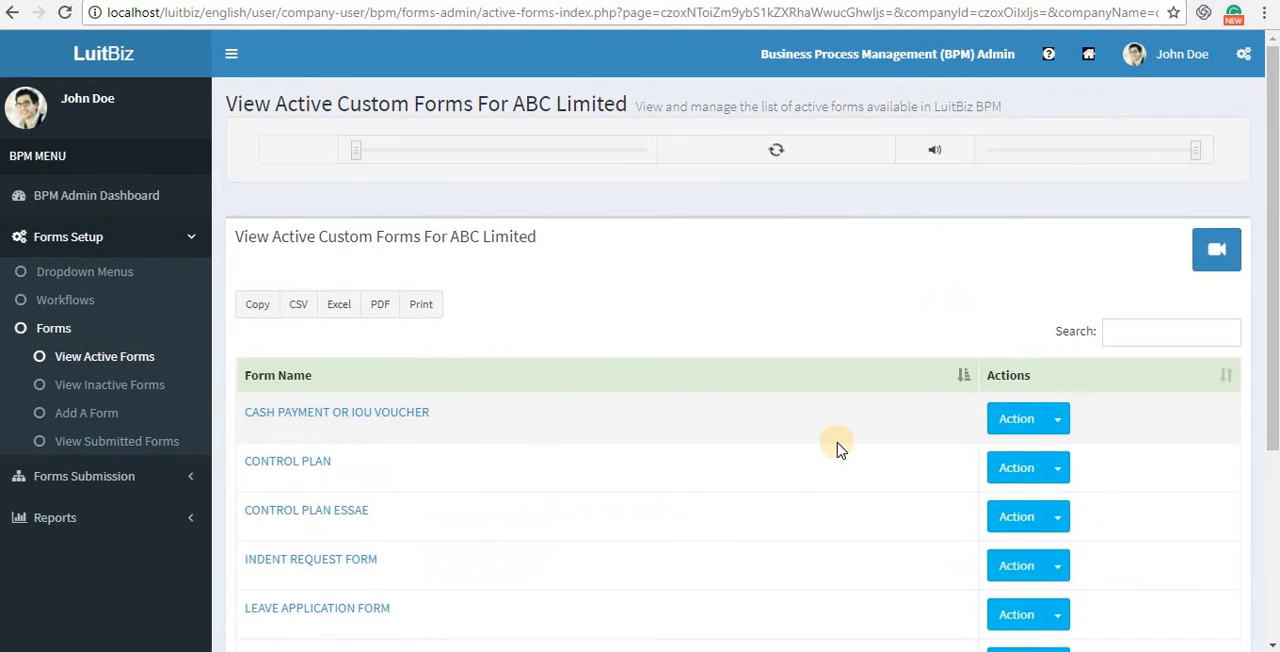
scroll(840, 445, "down", 5)
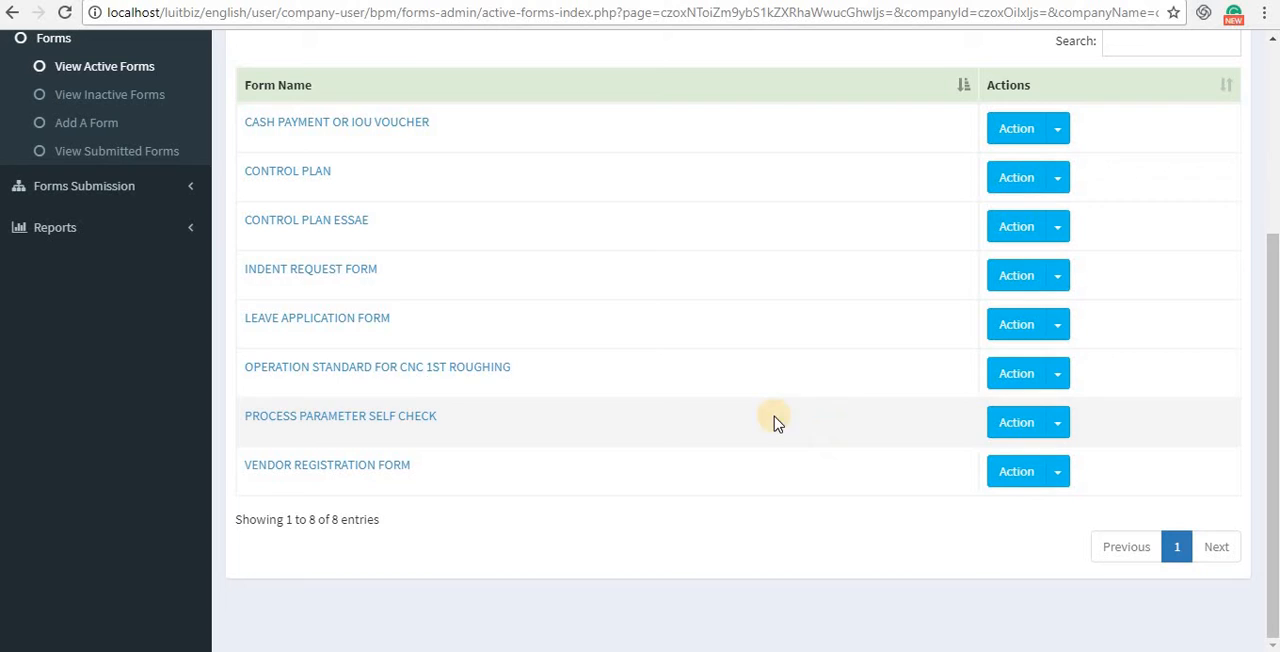
Check the form's Action menu now offers Deactivate, then show the inactive forms list.
left_click(1058, 324)
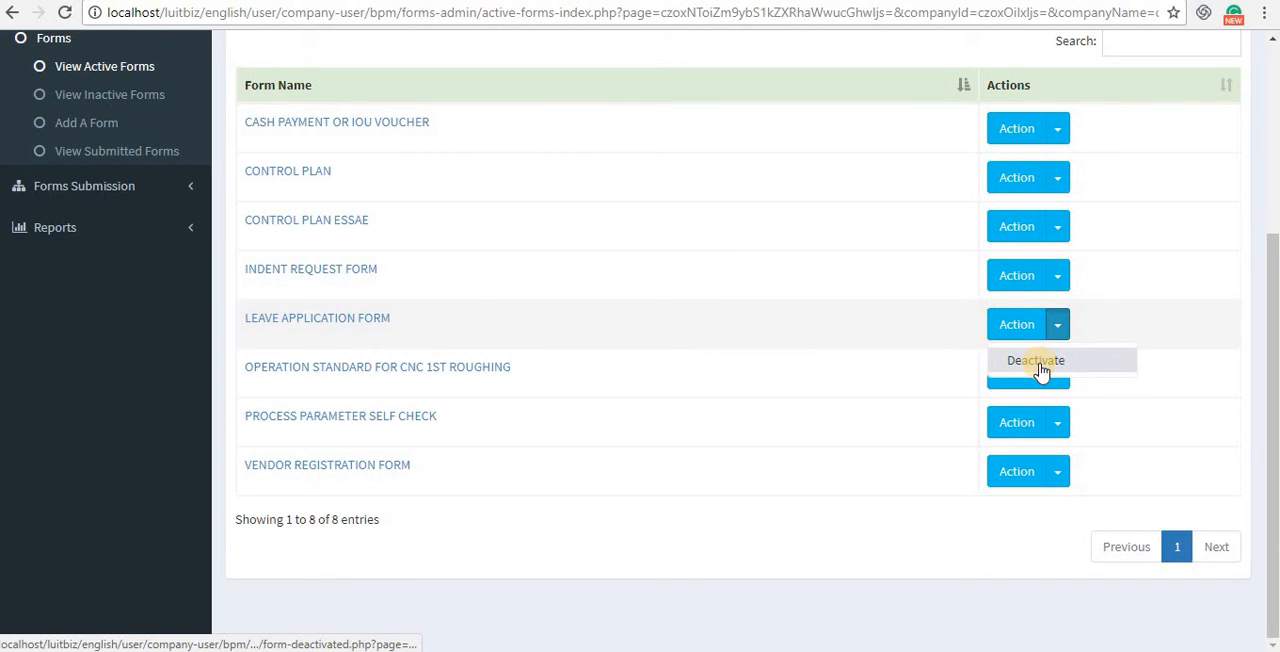
scroll(189, 314, "up", 5)
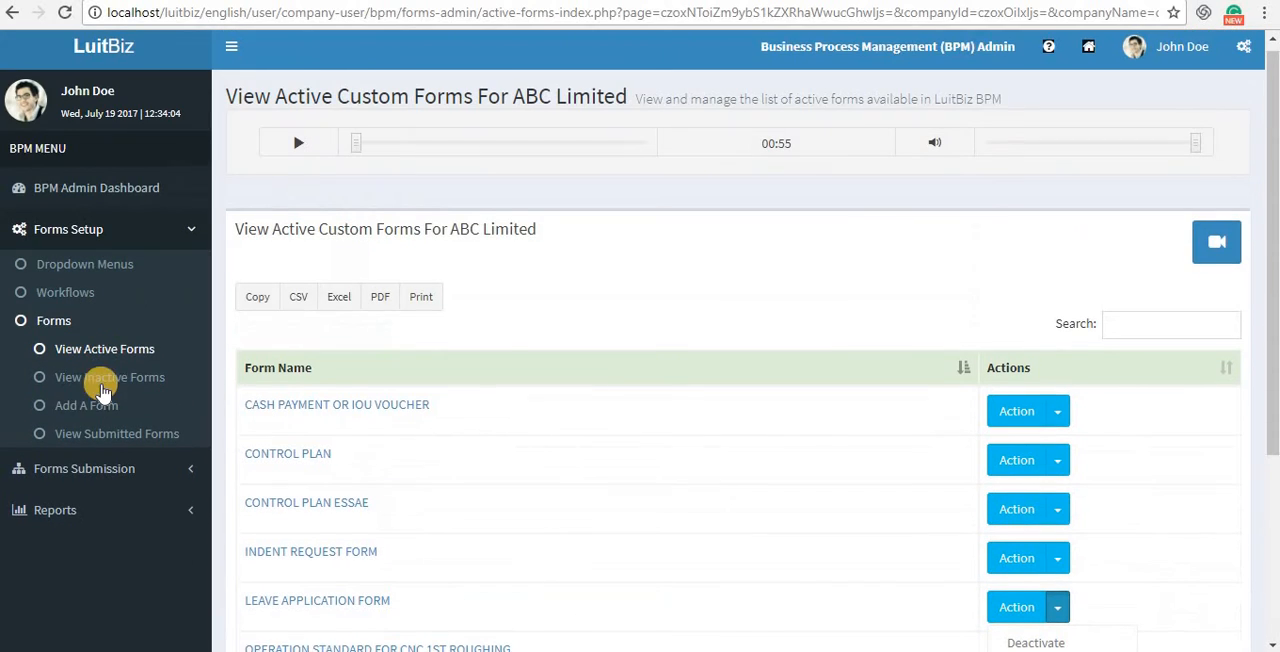
left_click(103, 380)
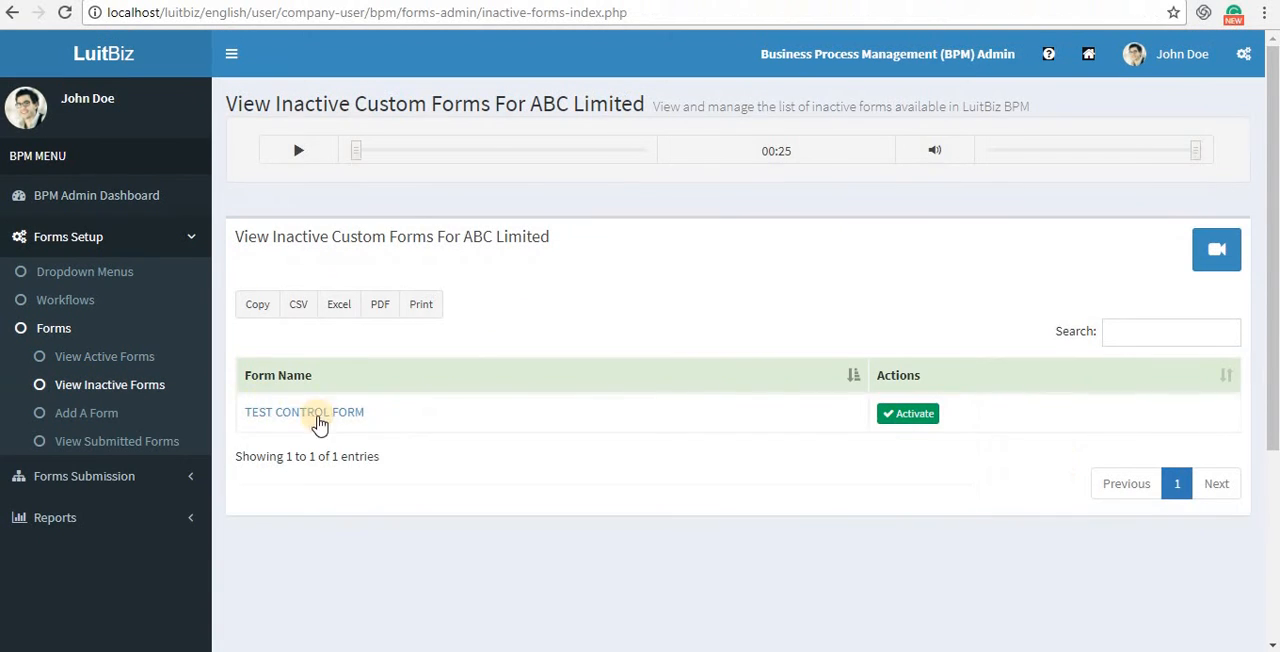
scroll(392, 483, "down", 3)
scroll(392, 483, "down", 1)
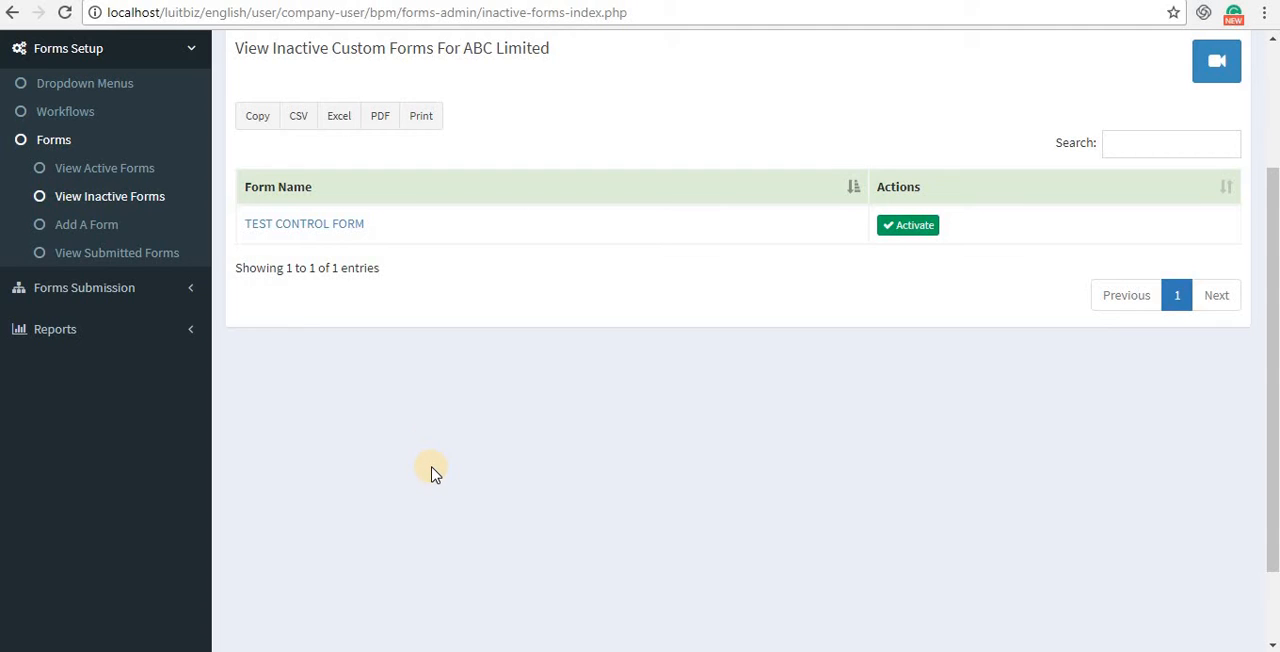
View the submitted forms list and inspect the Cash Payment or IOU Voucher's details and approval history.
left_click(100, 253)
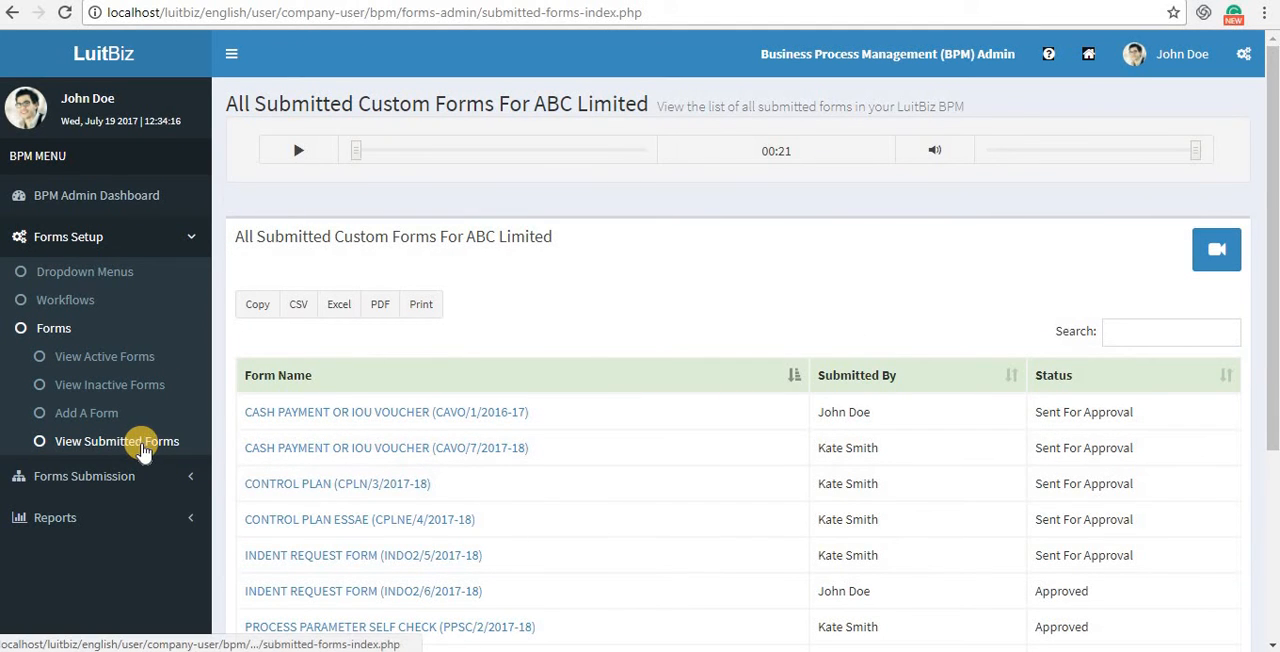
scroll(609, 472, "down", 2)
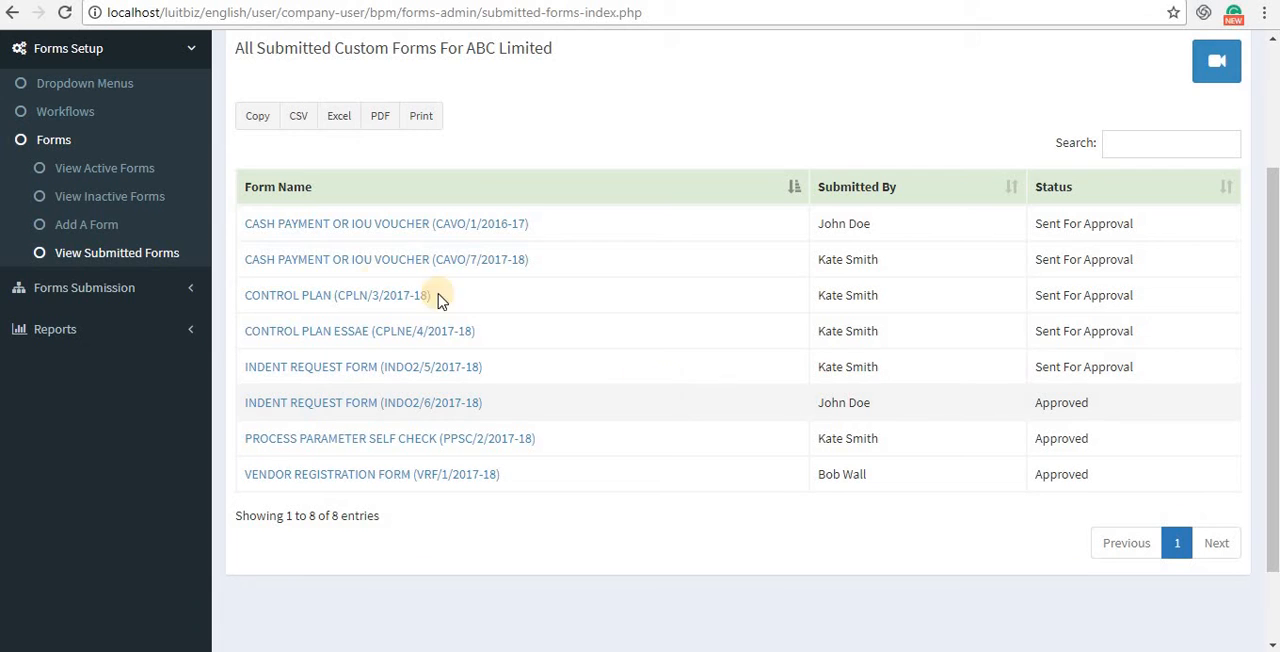
left_click(310, 223)
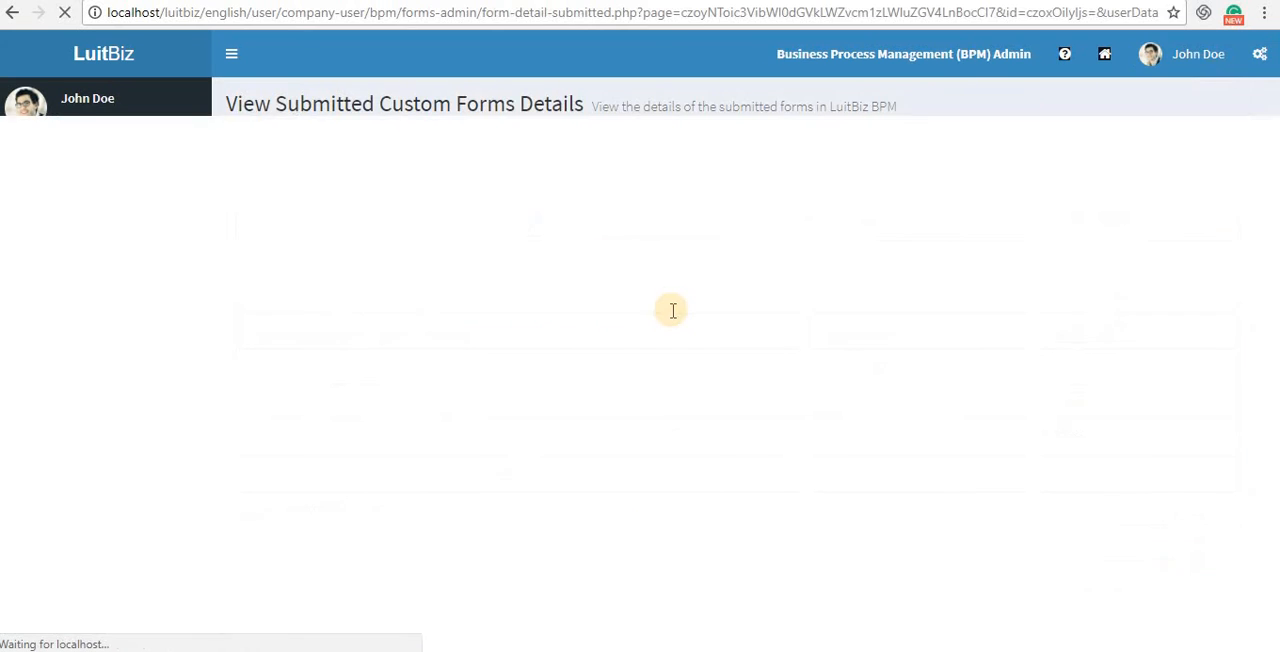
scroll(670, 315, "down", 5)
scroll(667, 350, "down", 5)
scroll(667, 355, "down", 3)
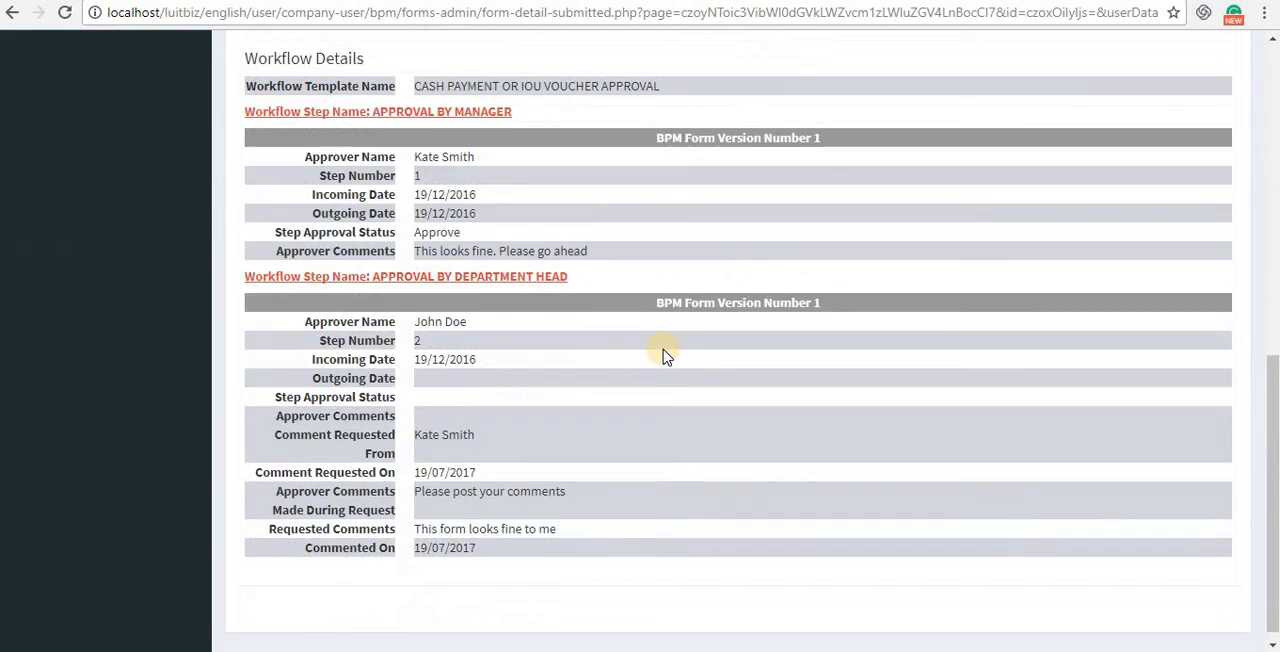
scroll(667, 355, "up", 5)
scroll(667, 355, "up", 5)
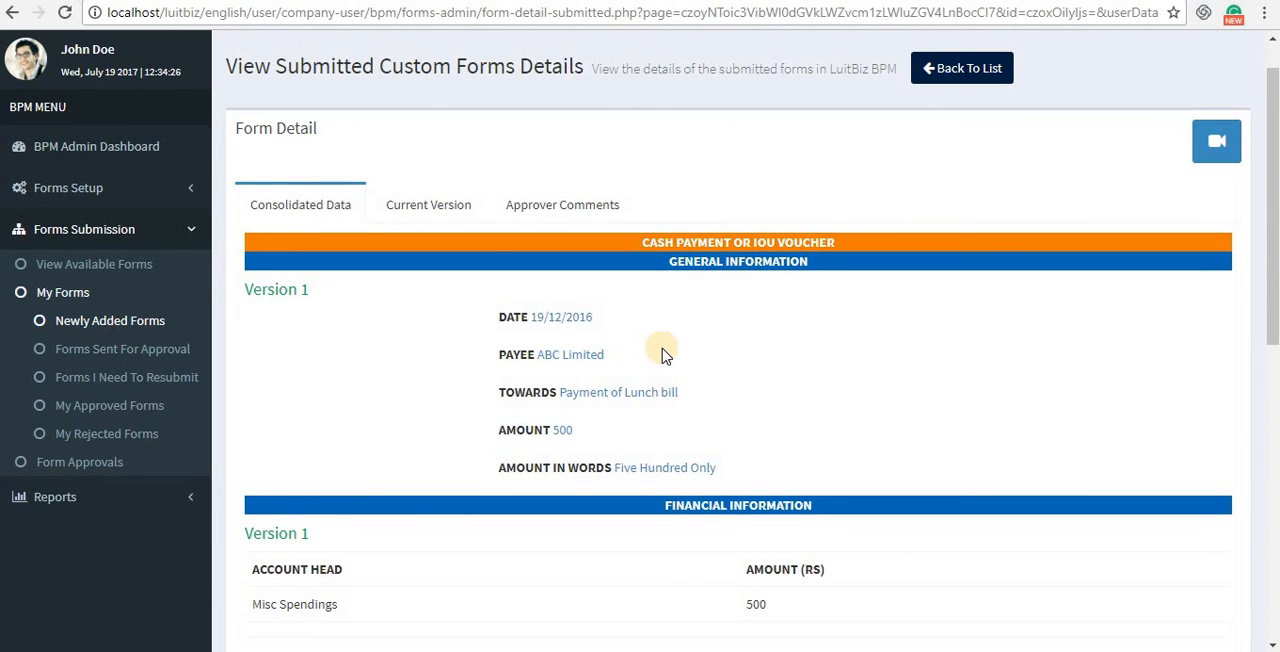
left_click(945, 68)
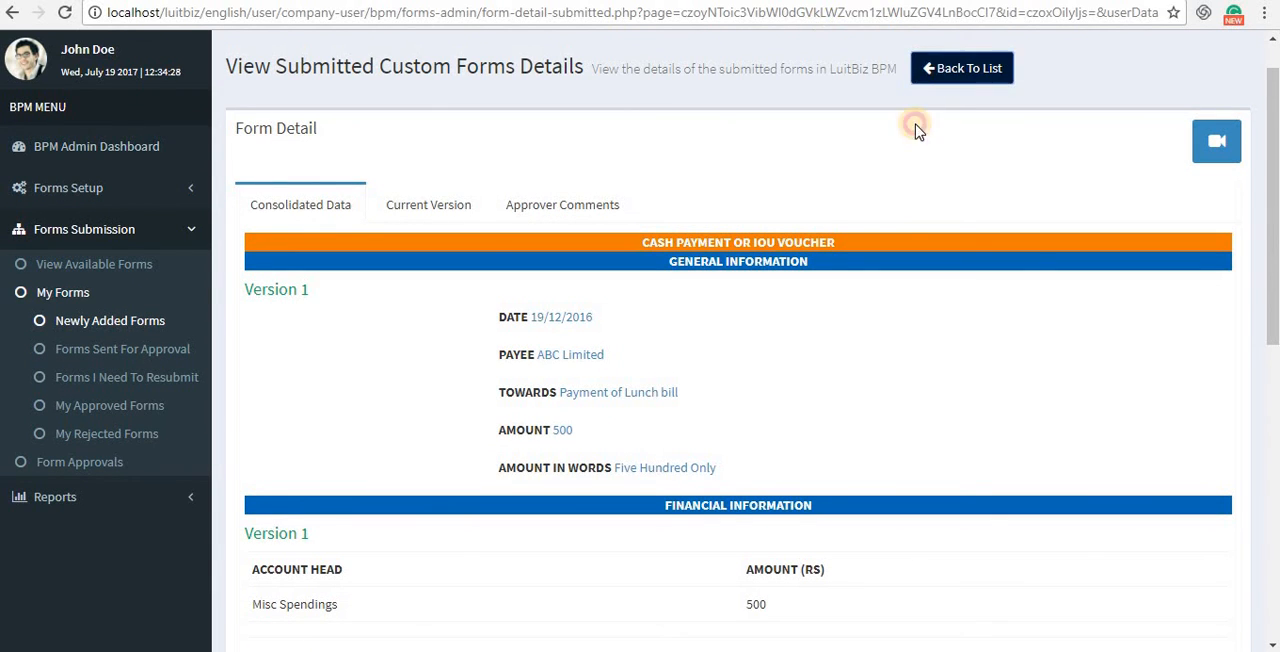